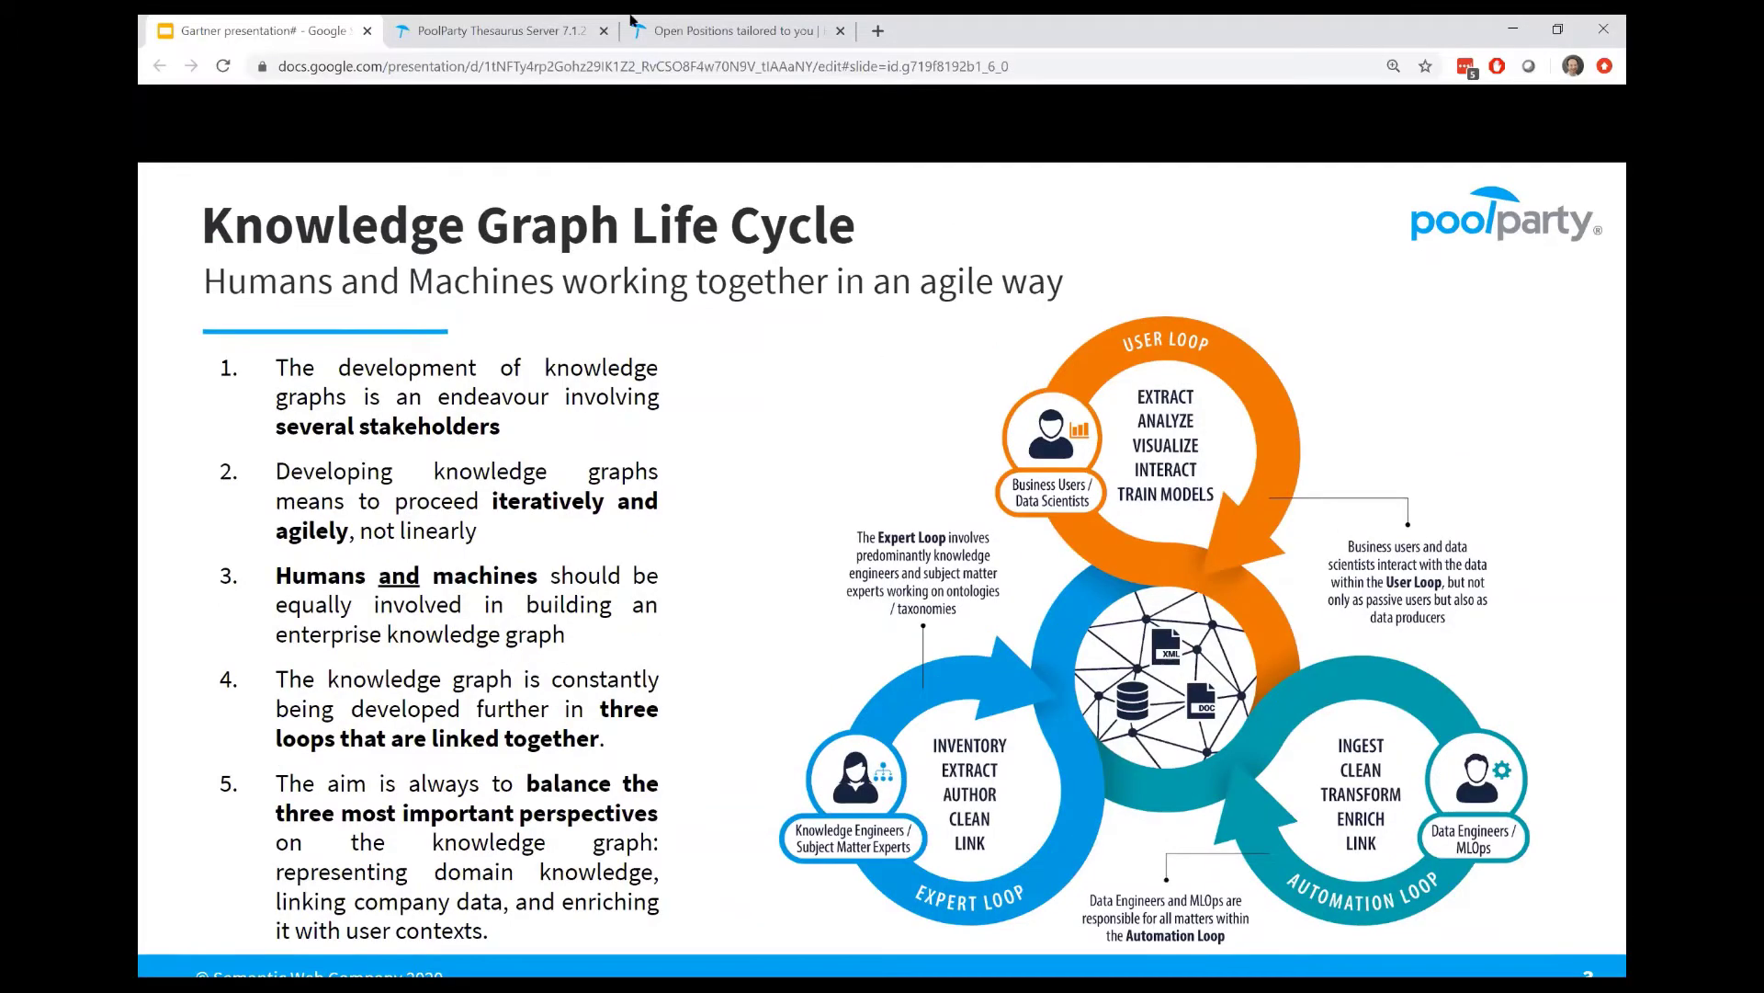
Step: Show the PHP concept and scroll through its php and PHTML hidden labels and DBpedia definition
click(478, 30)
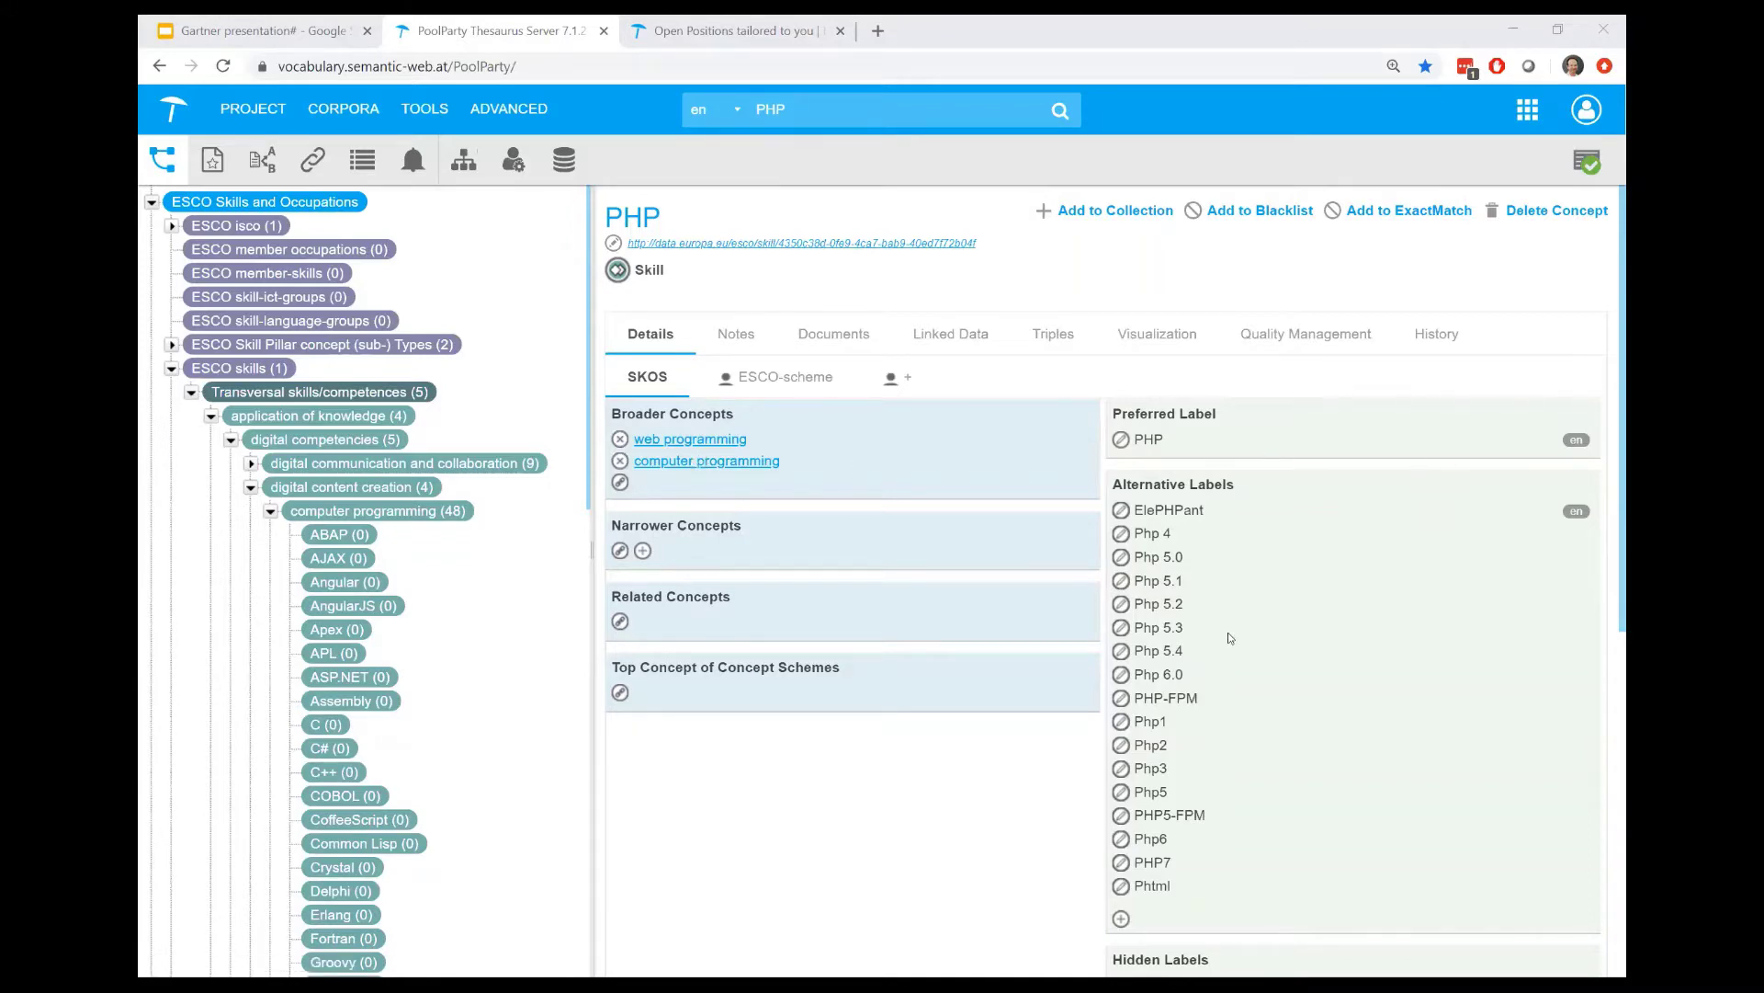
scroll(1197, 908, down, 6)
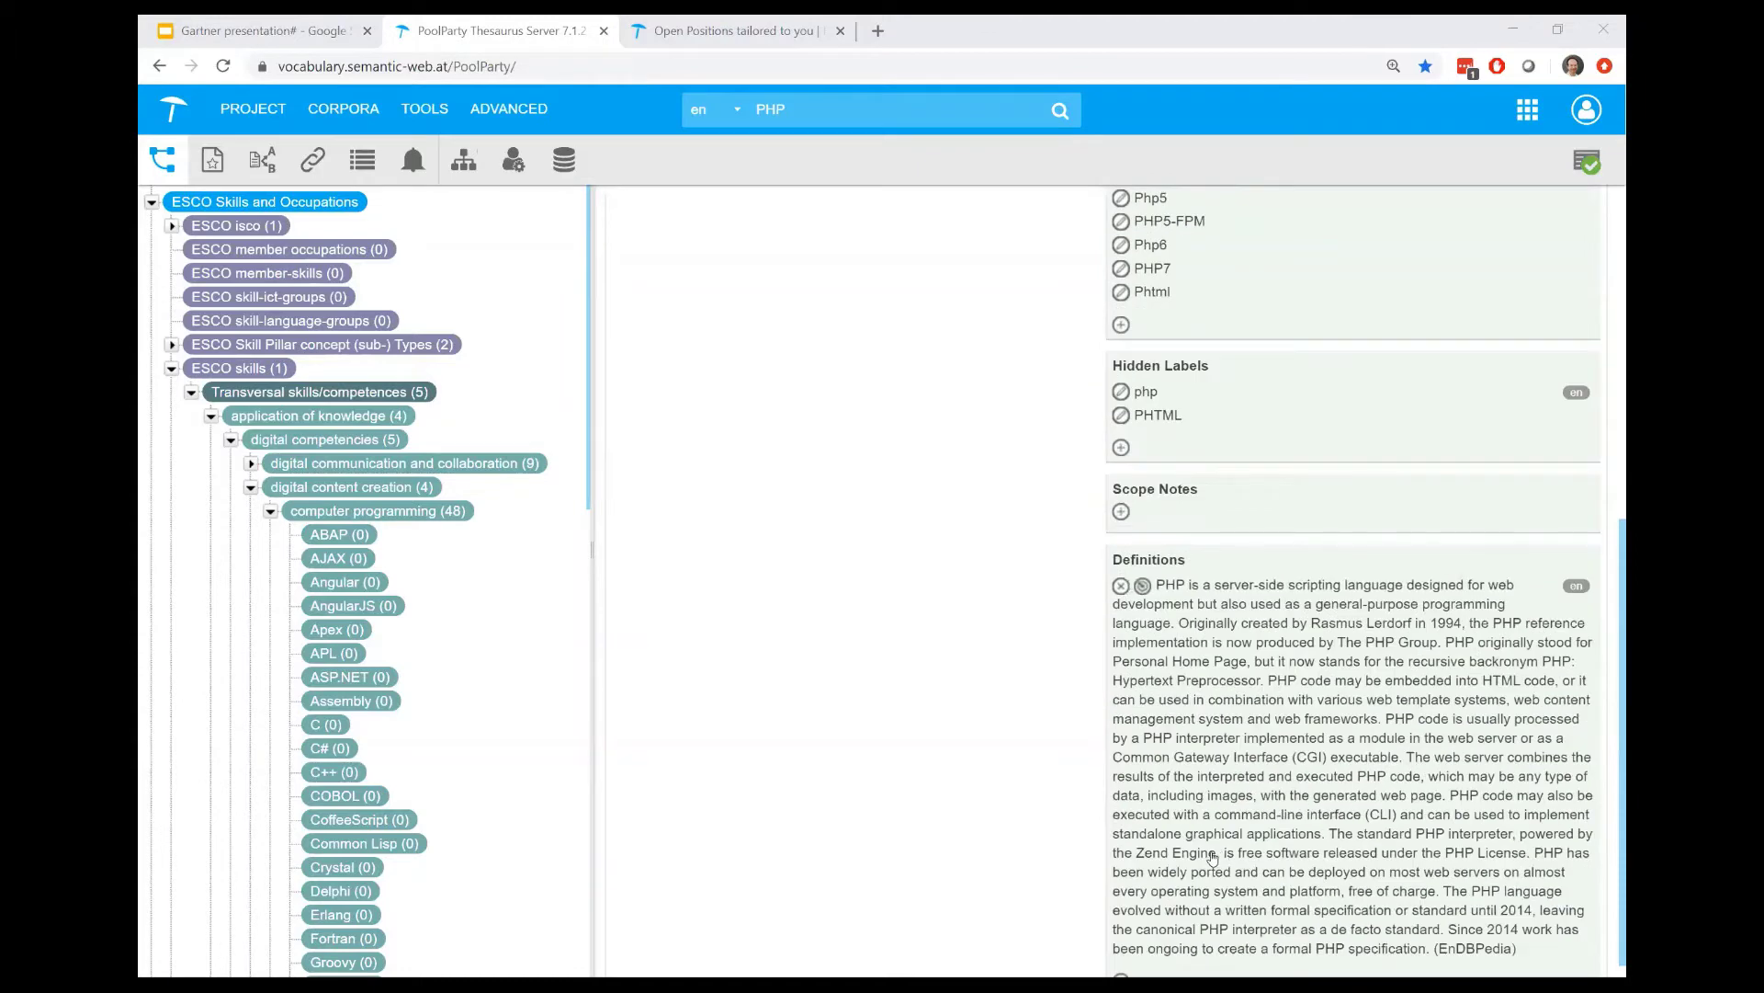
scroll(1213, 858, up, 8)
scroll(312, 650, down, 2)
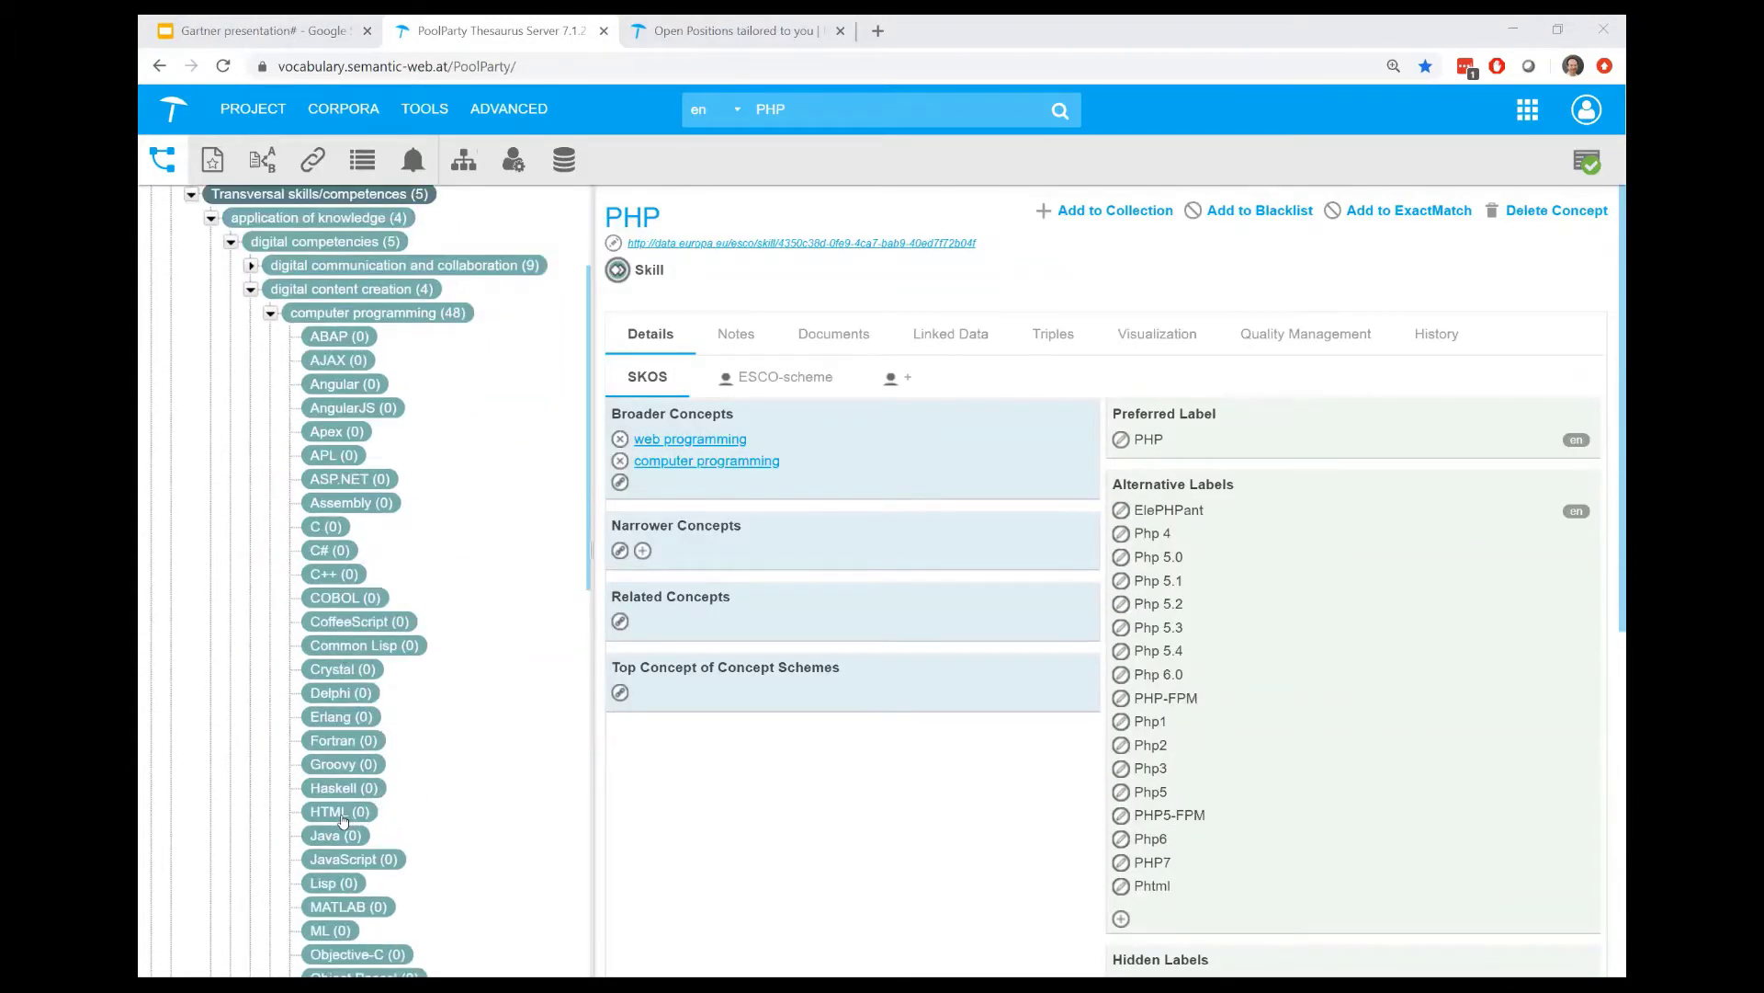
Step: Link HTML to PHP as a related concept and collapse the Transversal skills/competences branch
drag(343, 819, 772, 614)
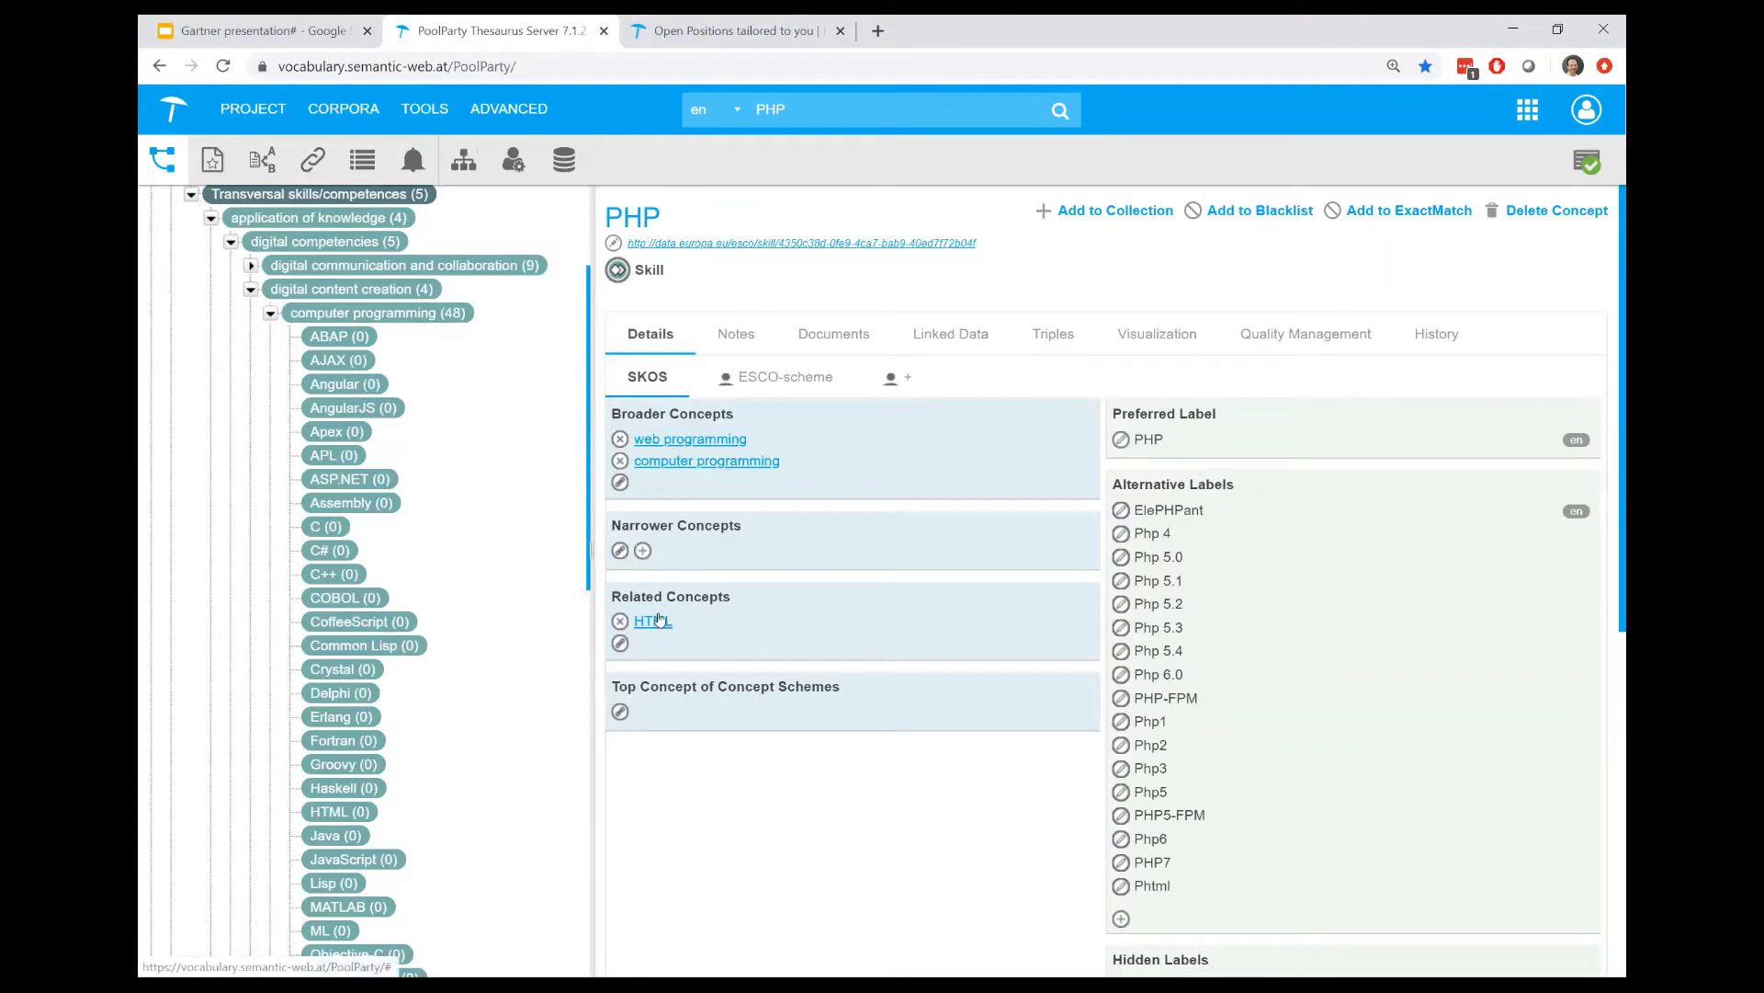
scroll(299, 418, up, 3)
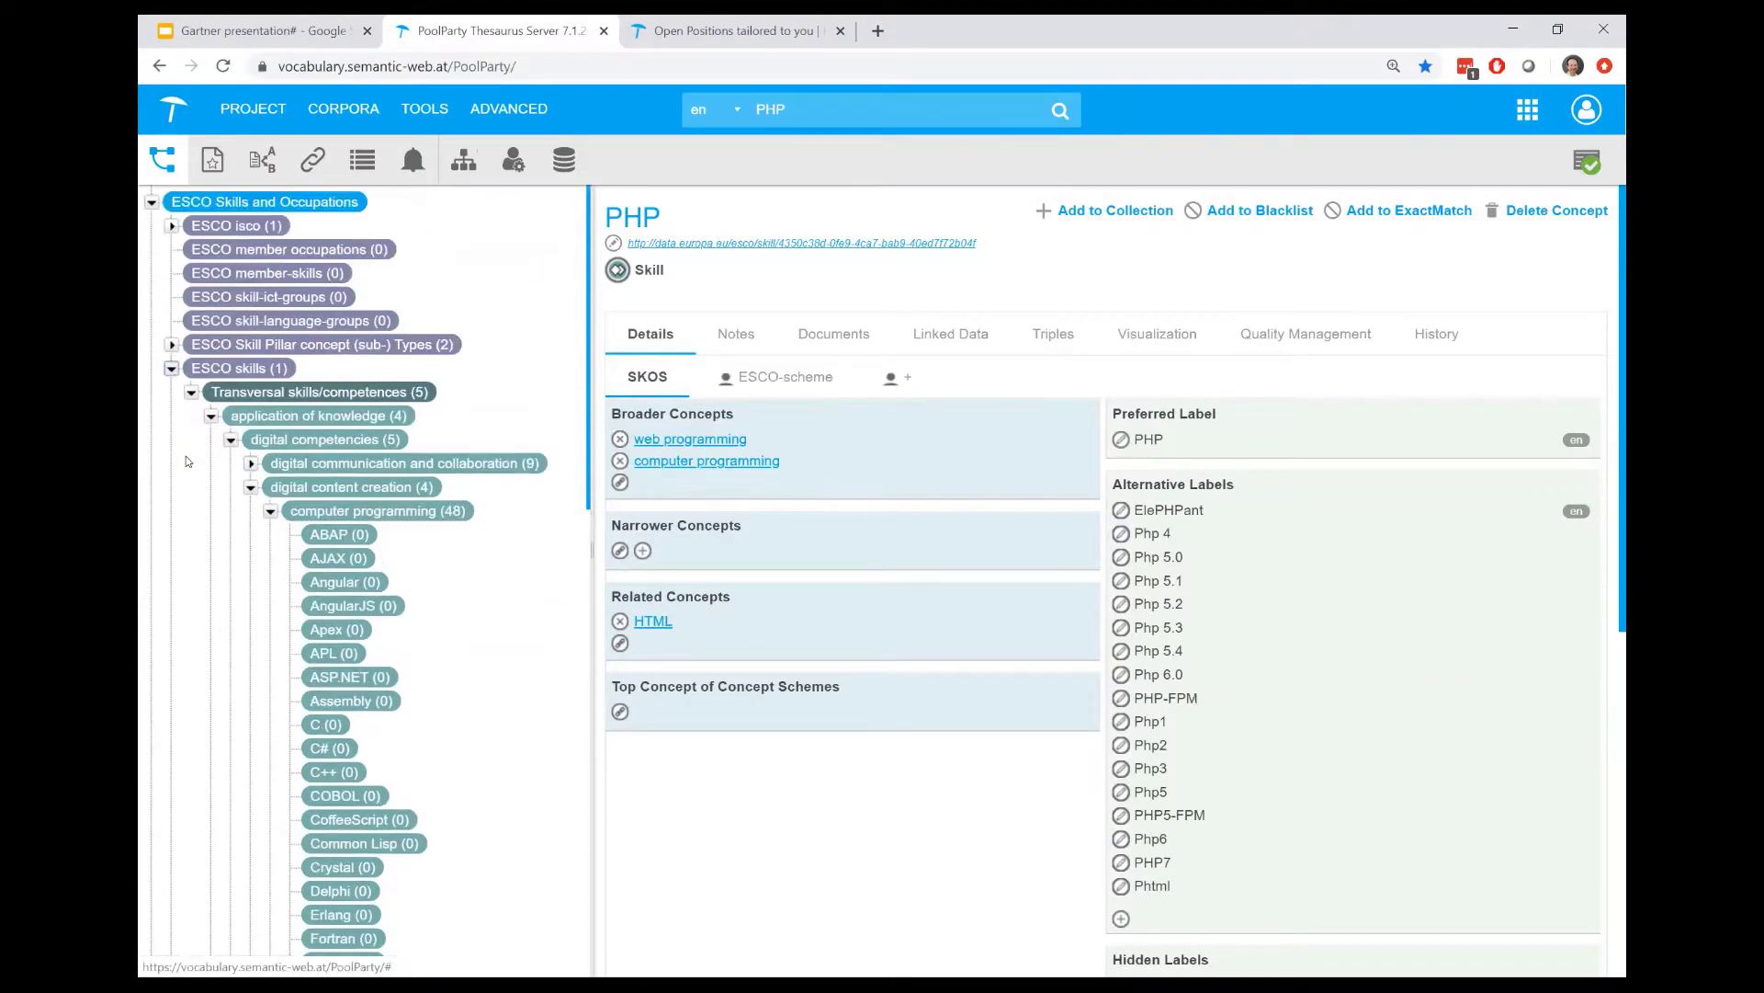
click(191, 393)
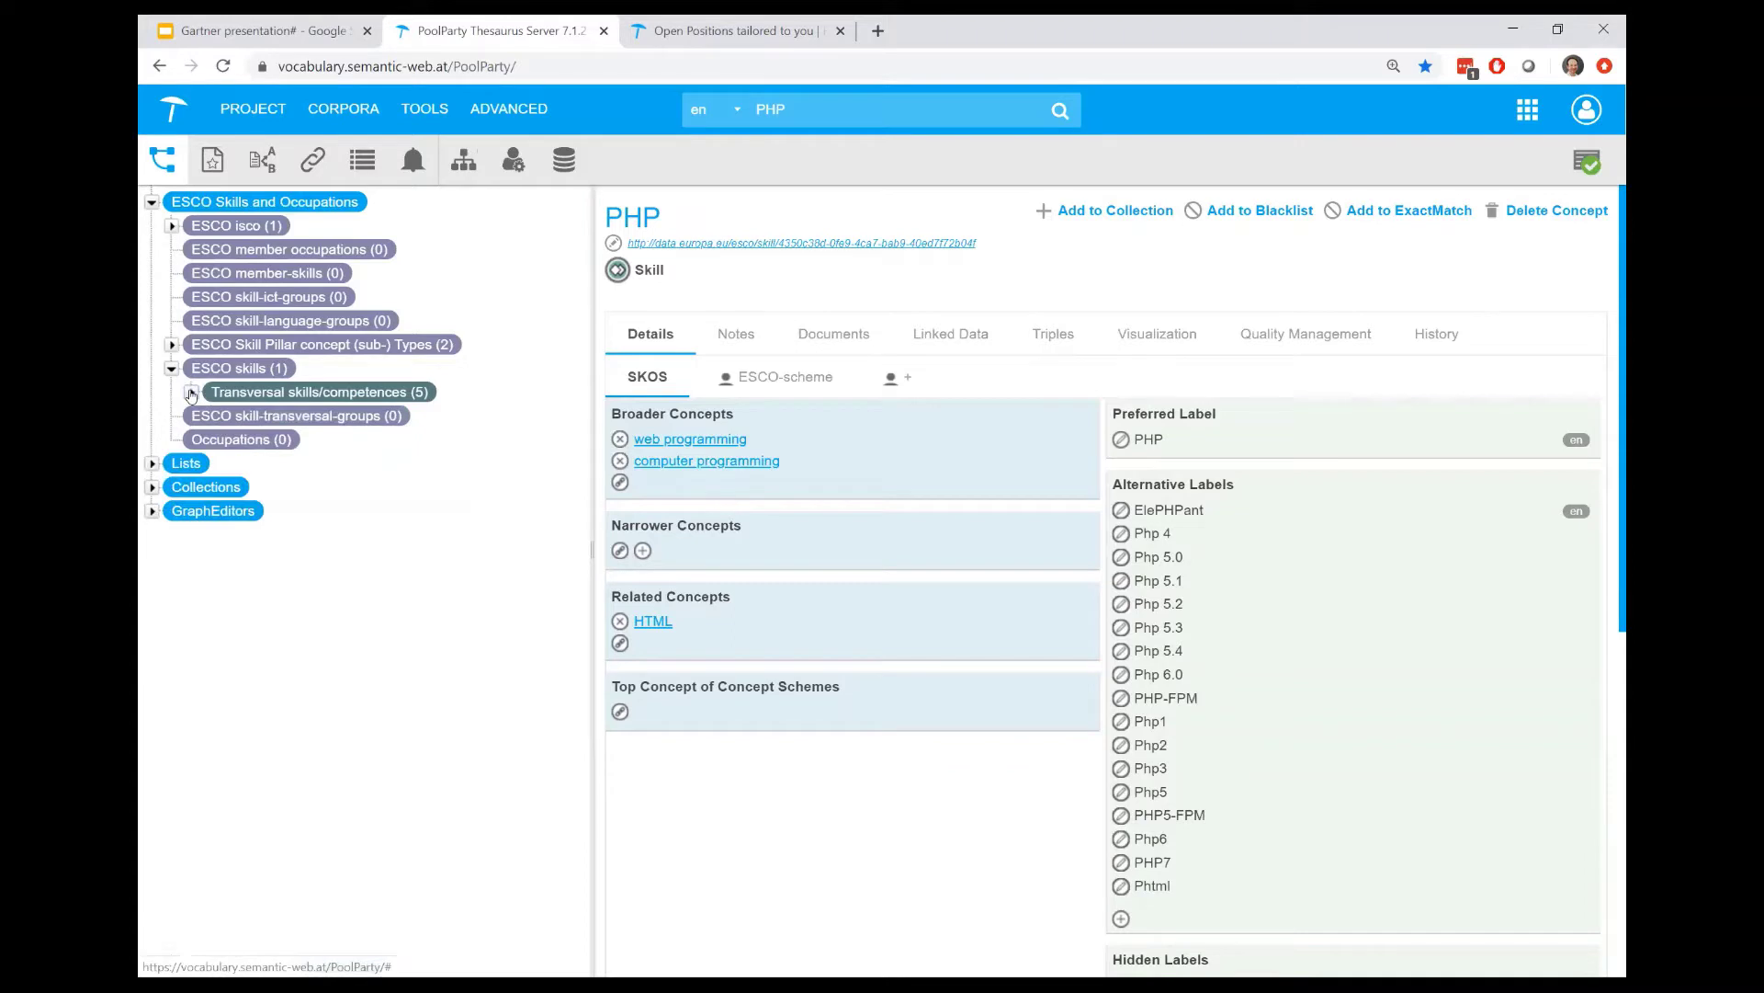
Step: Harvest DBpedia's Computer occupations category into Occupations and expand its 45 generated occupation concepts
click(256, 445)
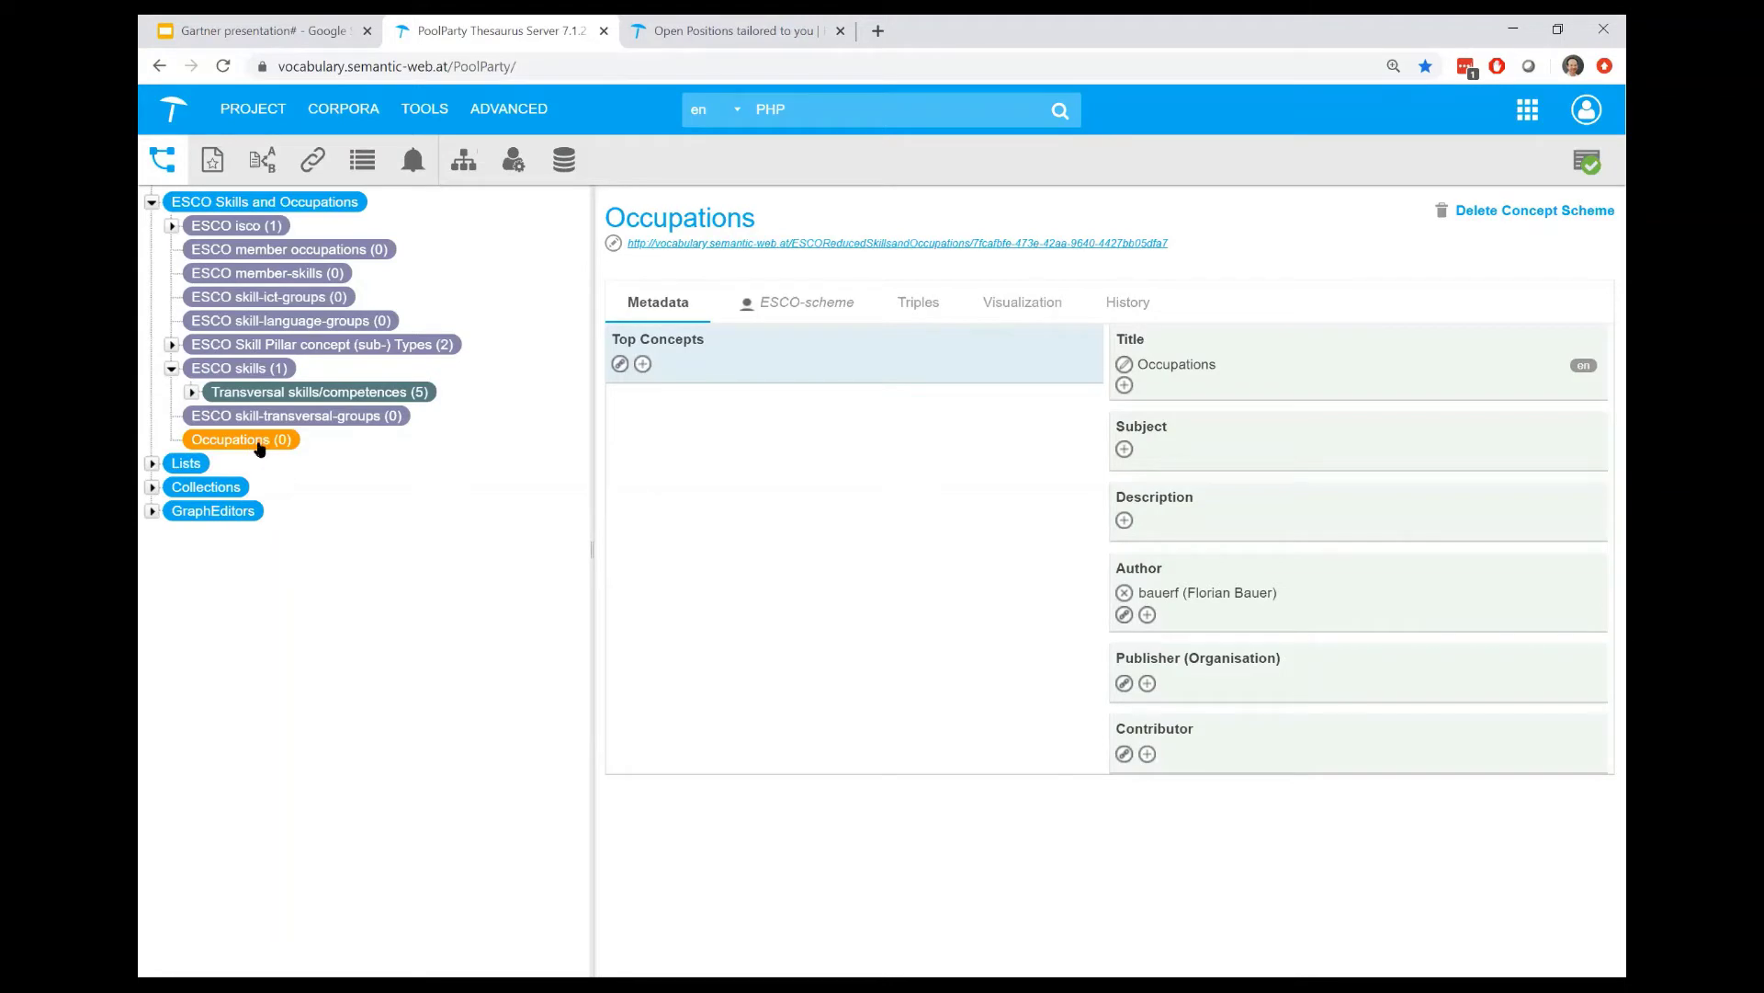
right_click(260, 447)
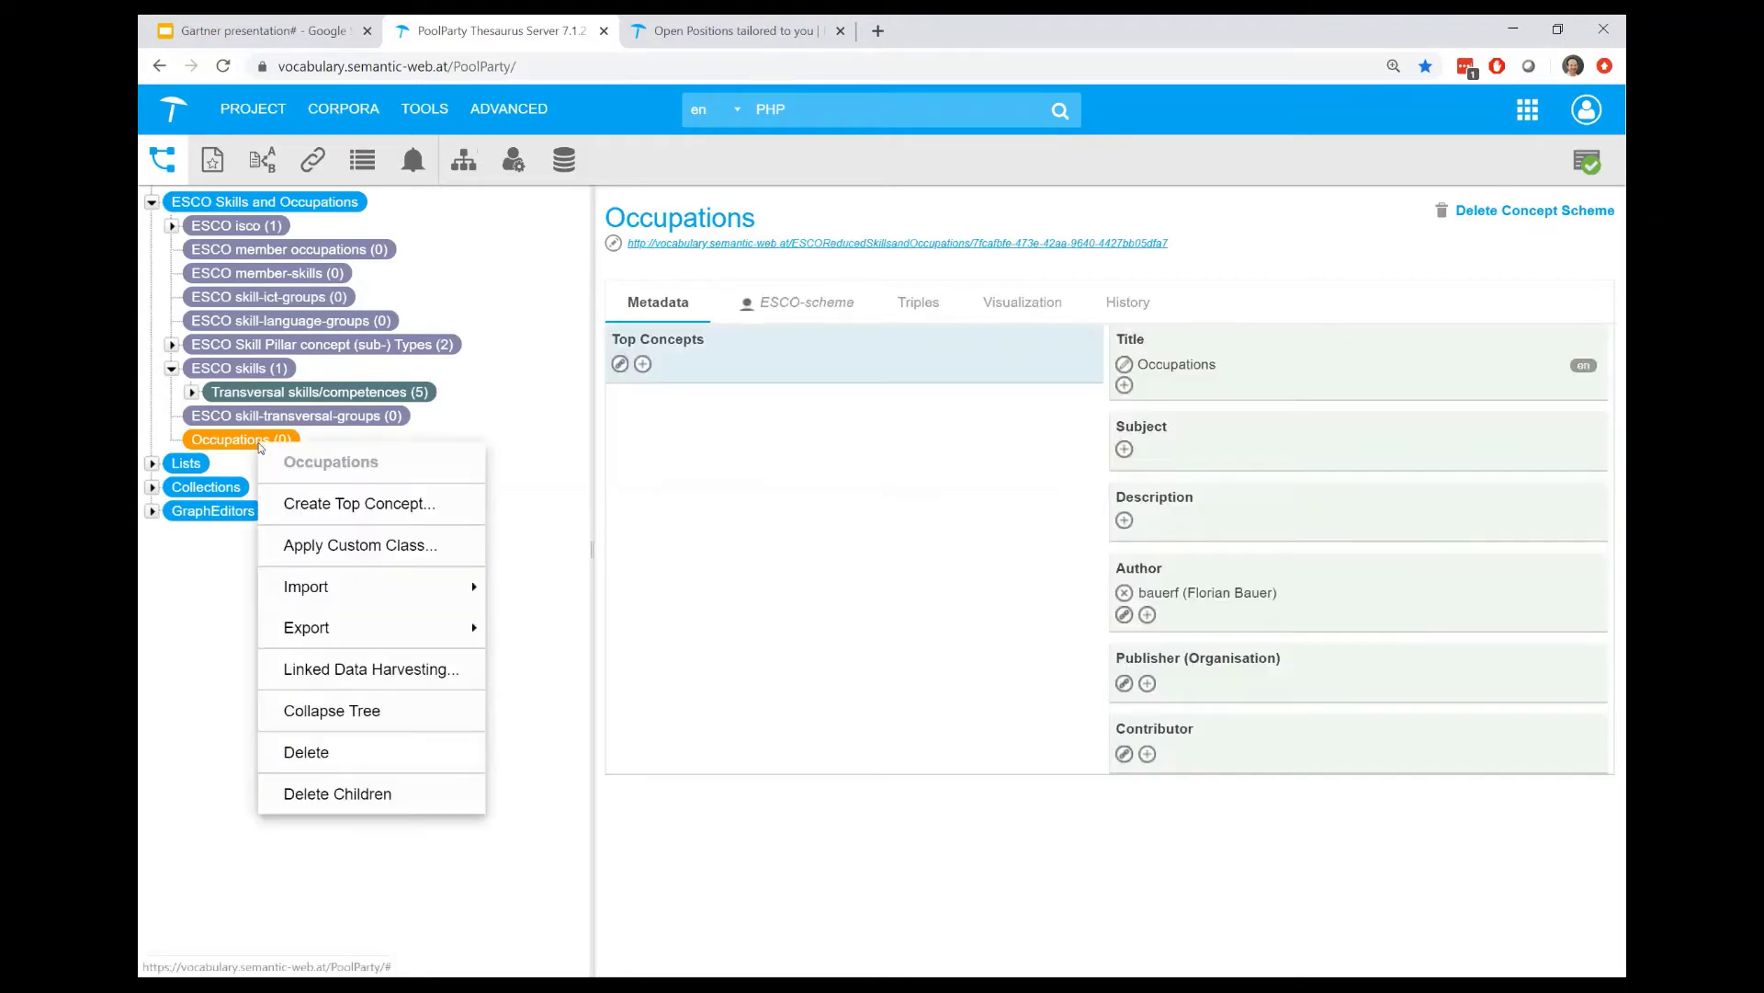
click(392, 676)
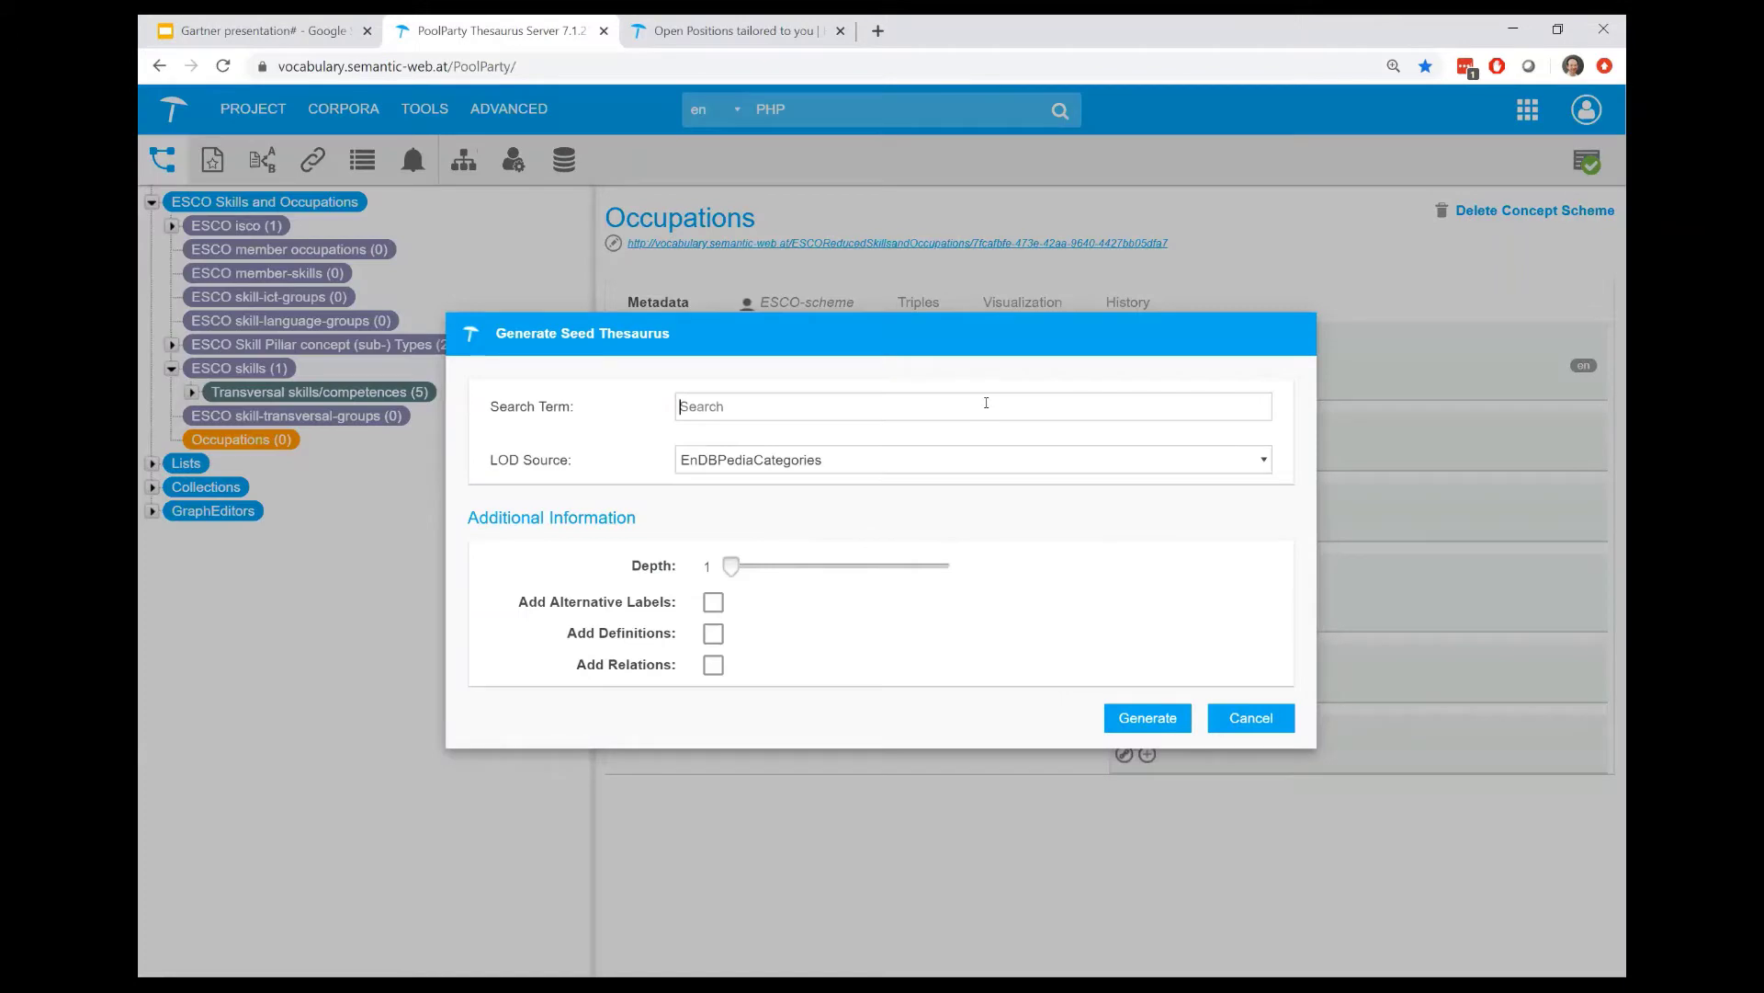
text(comp)
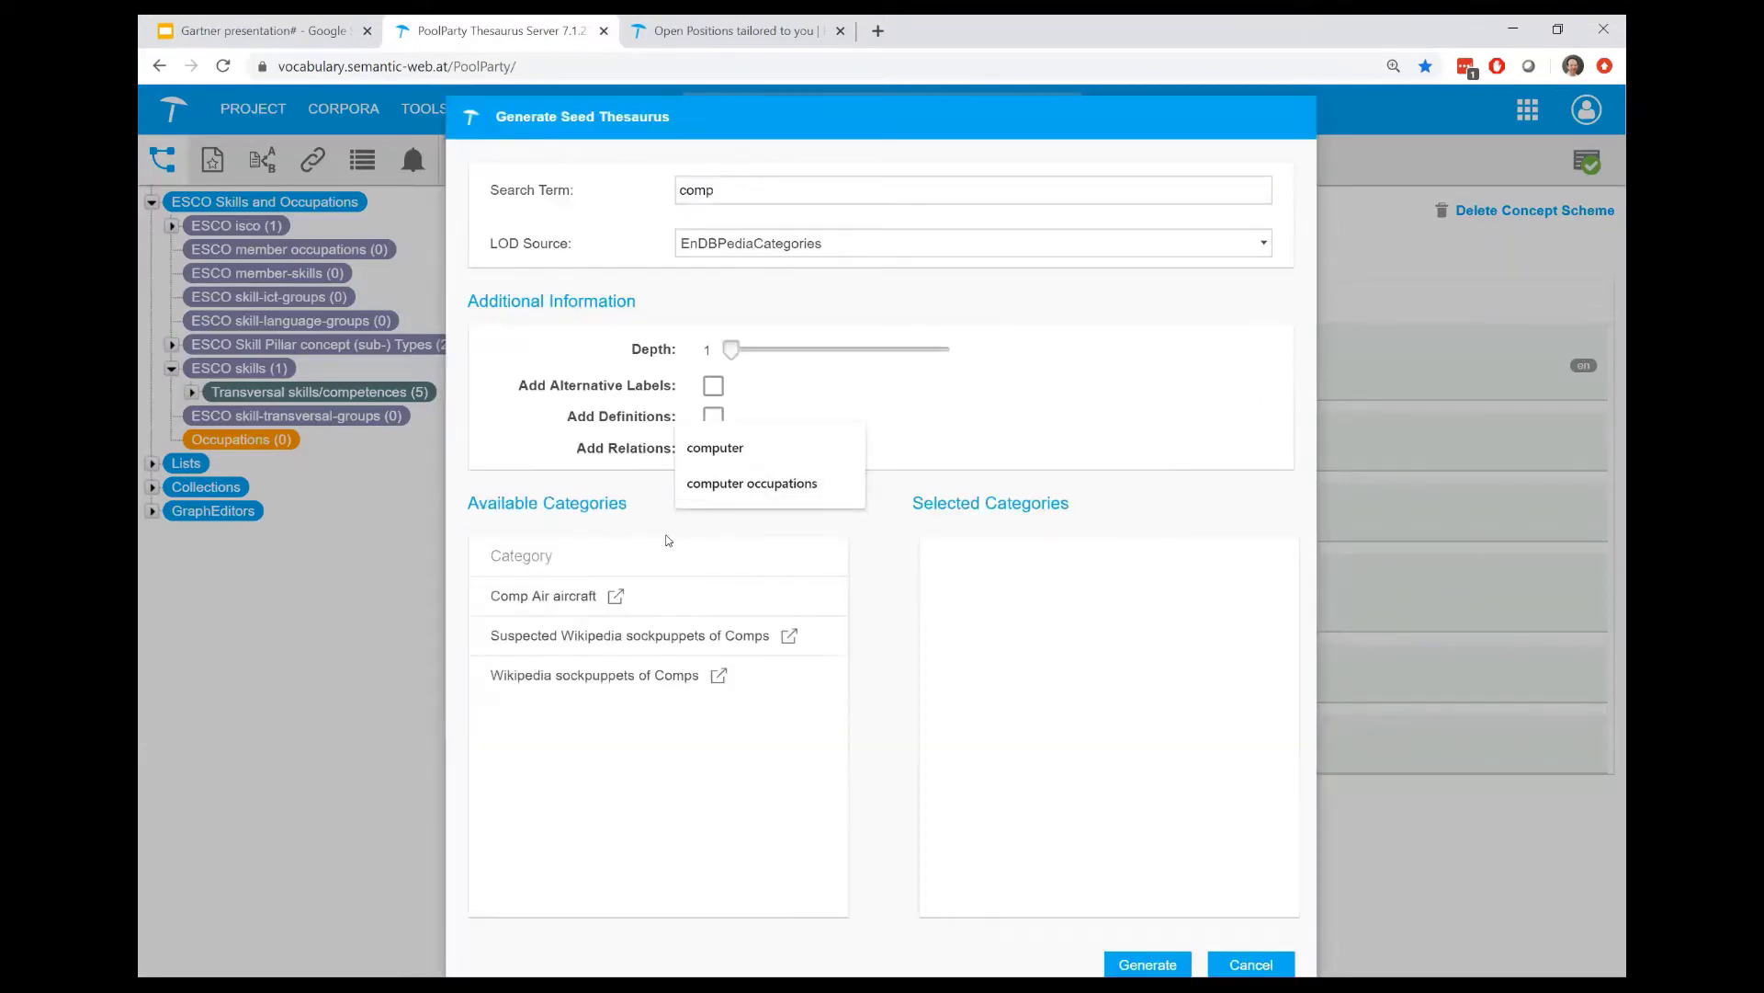
click(751, 489)
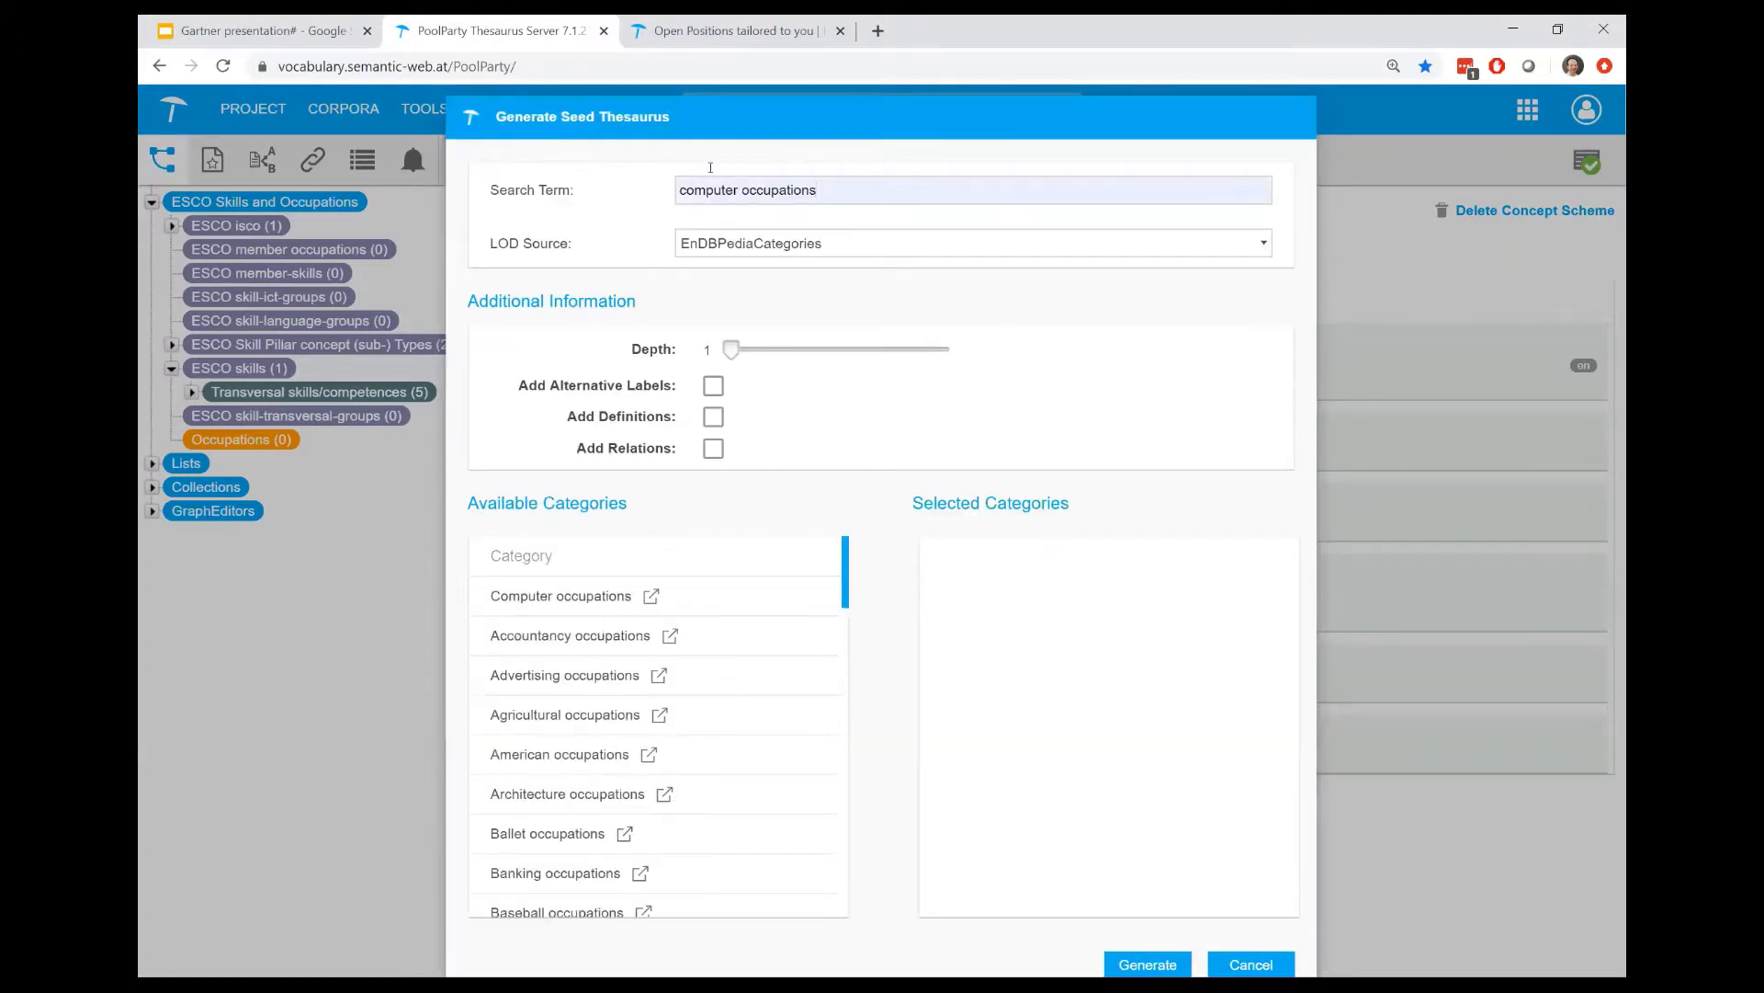
double_click(563, 599)
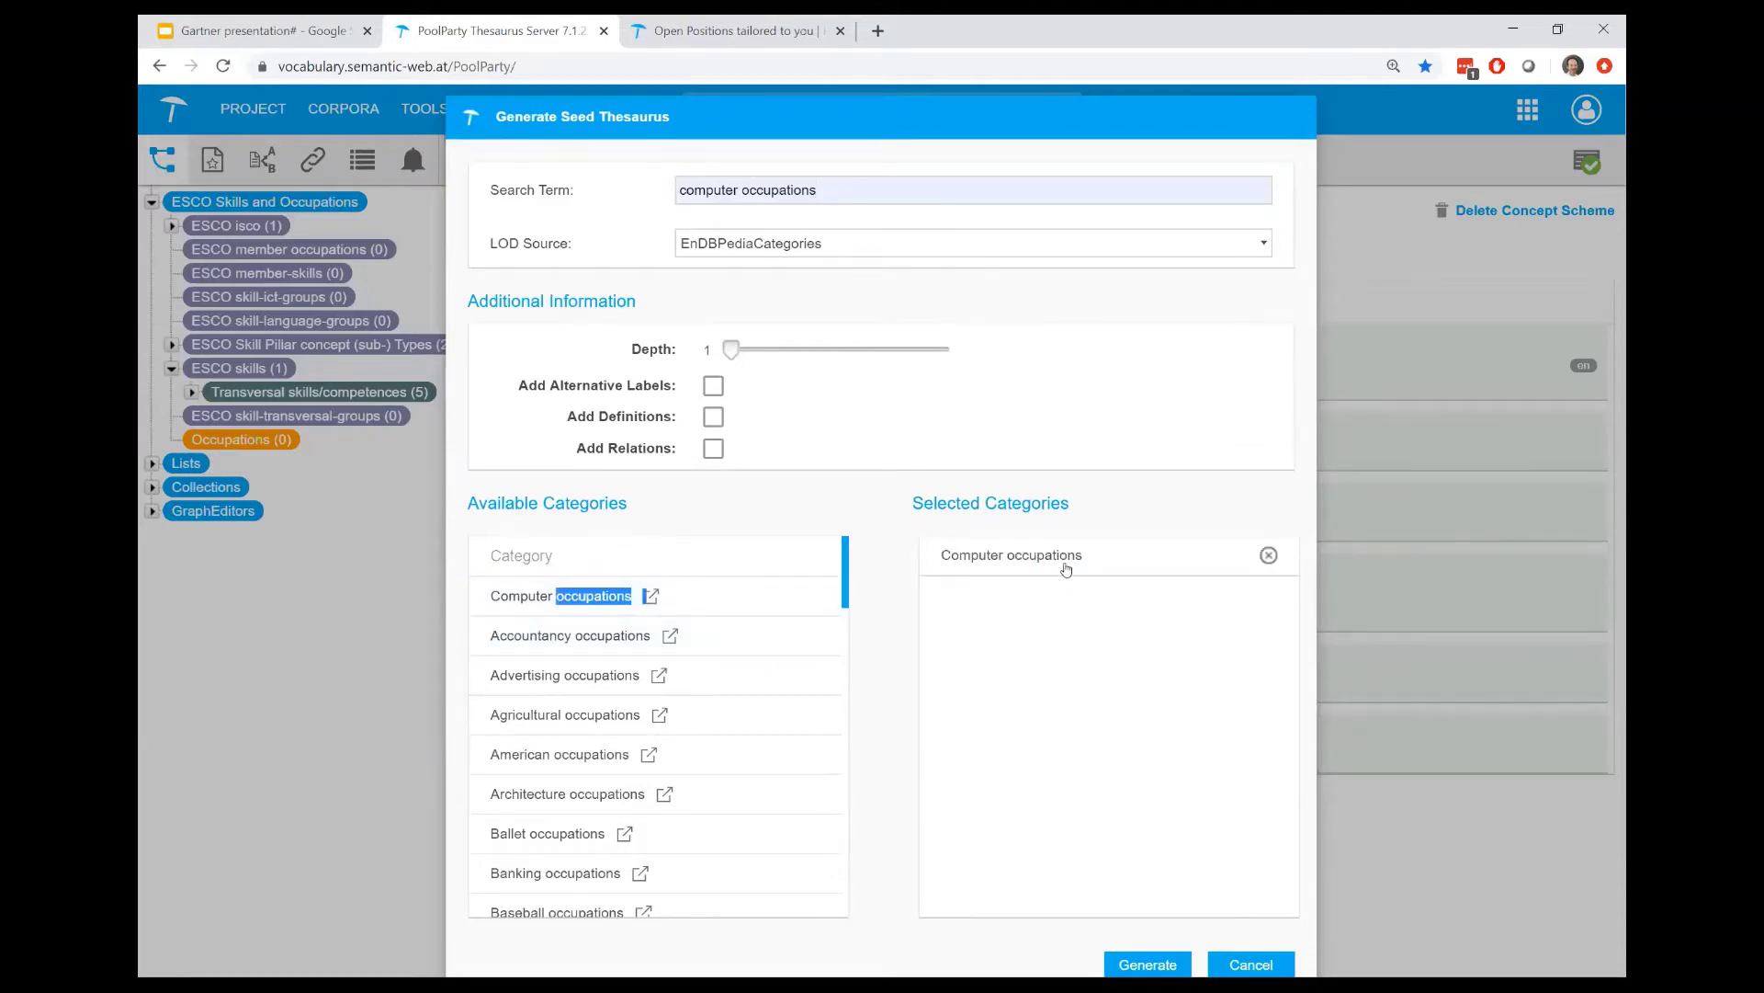
click(1149, 964)
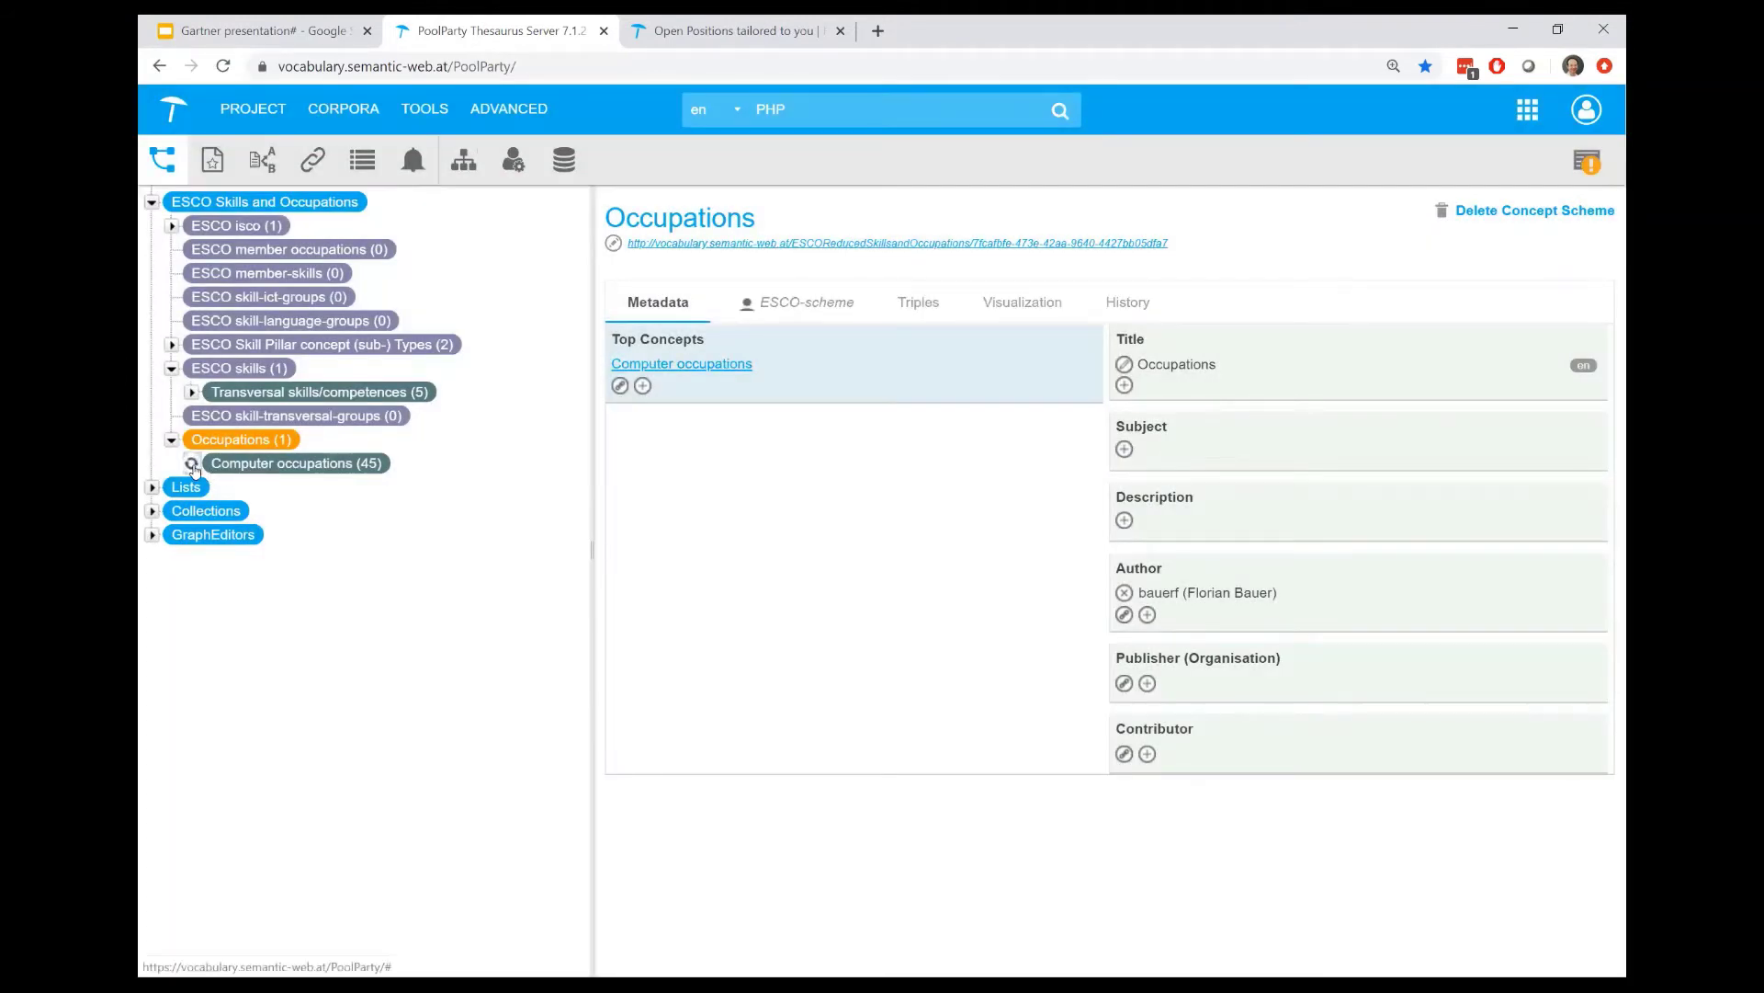
click(192, 463)
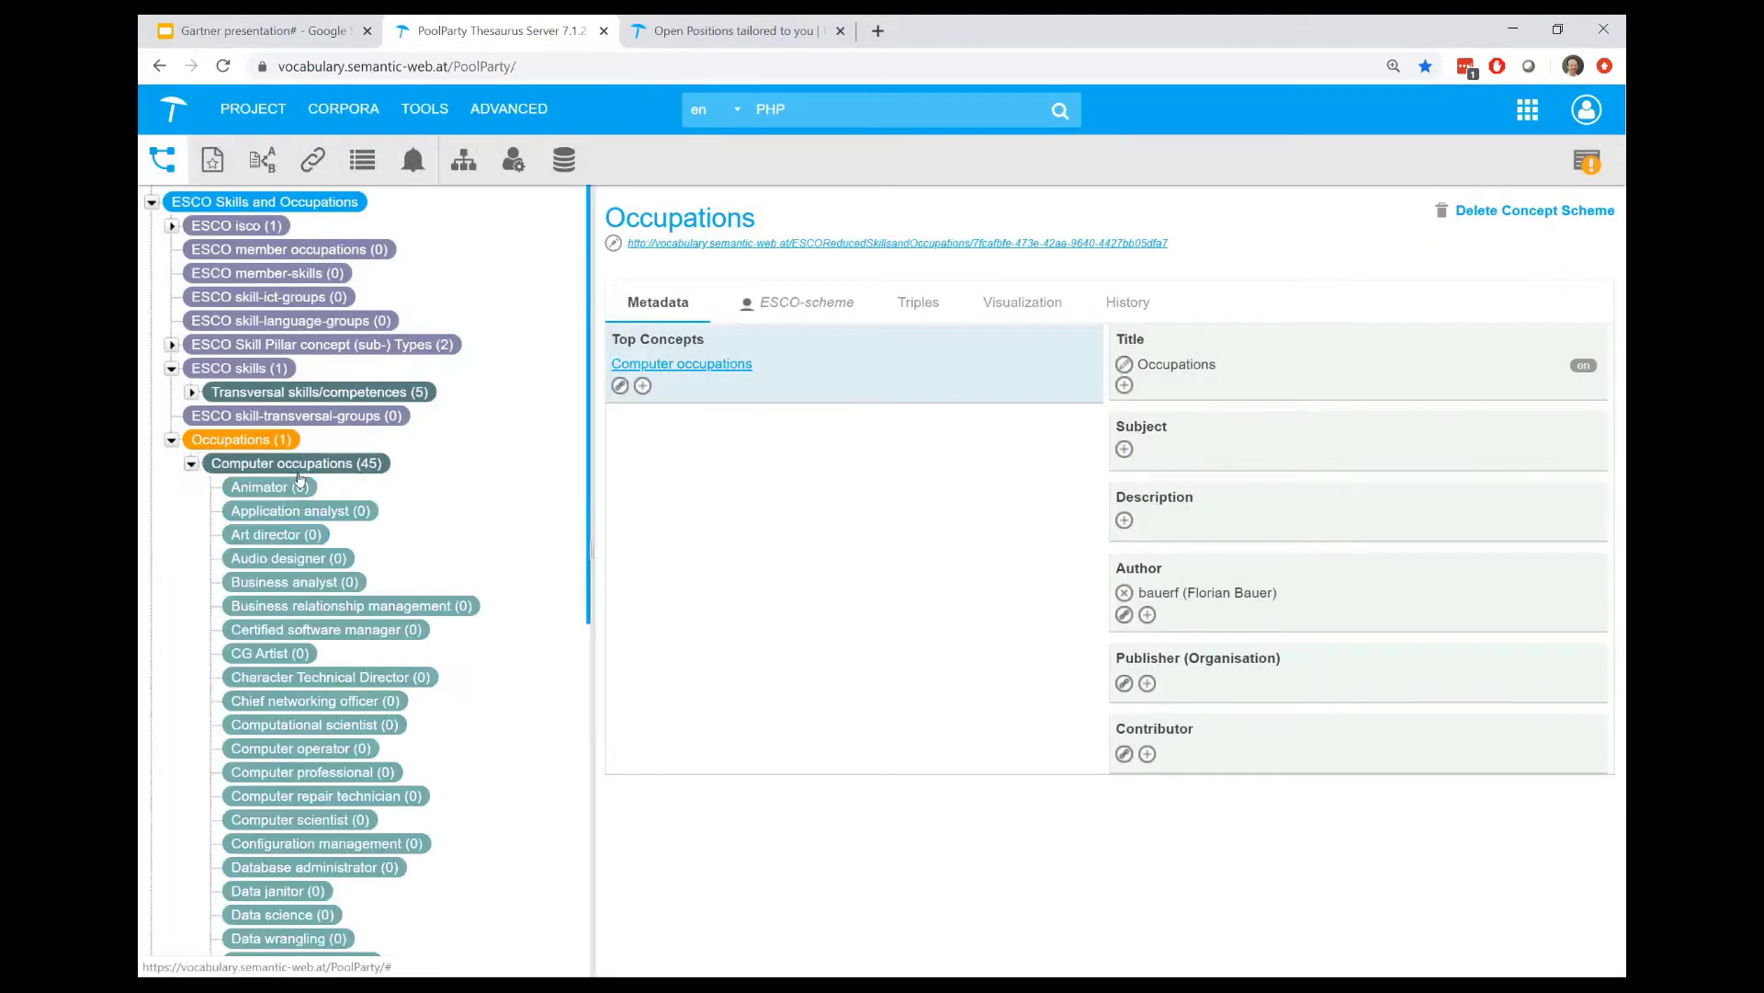
Step: Collapse Occupations and list the Skills Corpus extracted terms, led by Data and Marketing
click(172, 441)
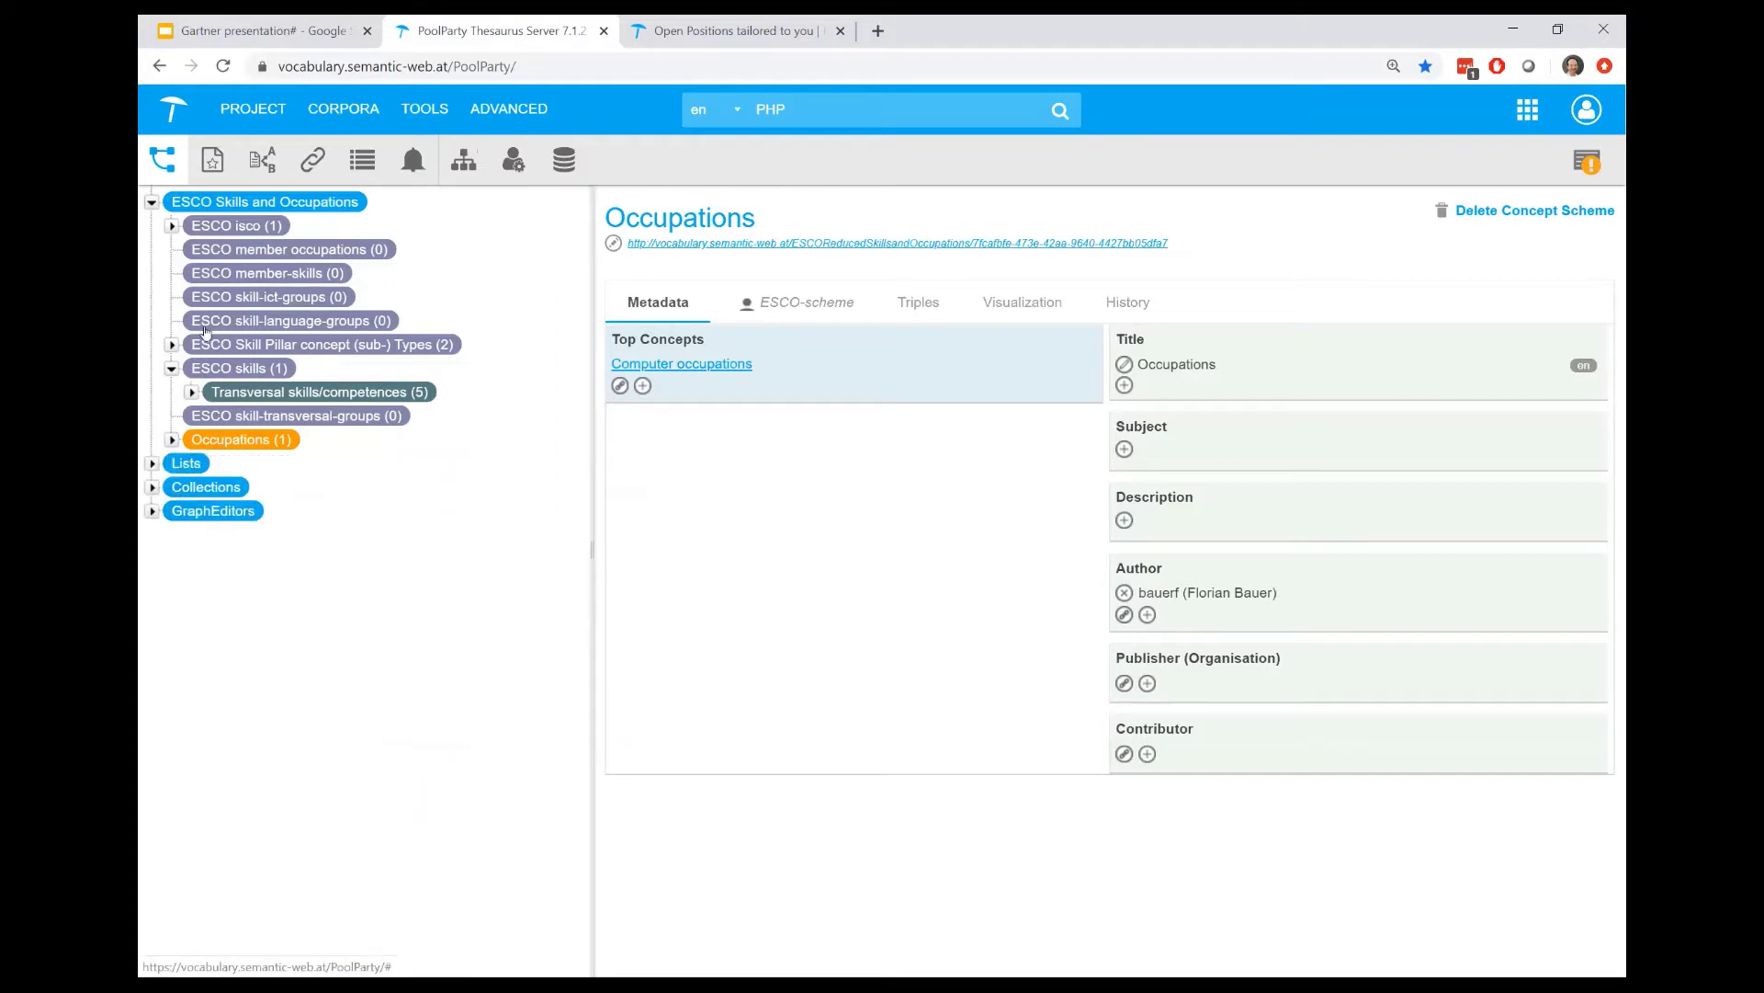
click(212, 160)
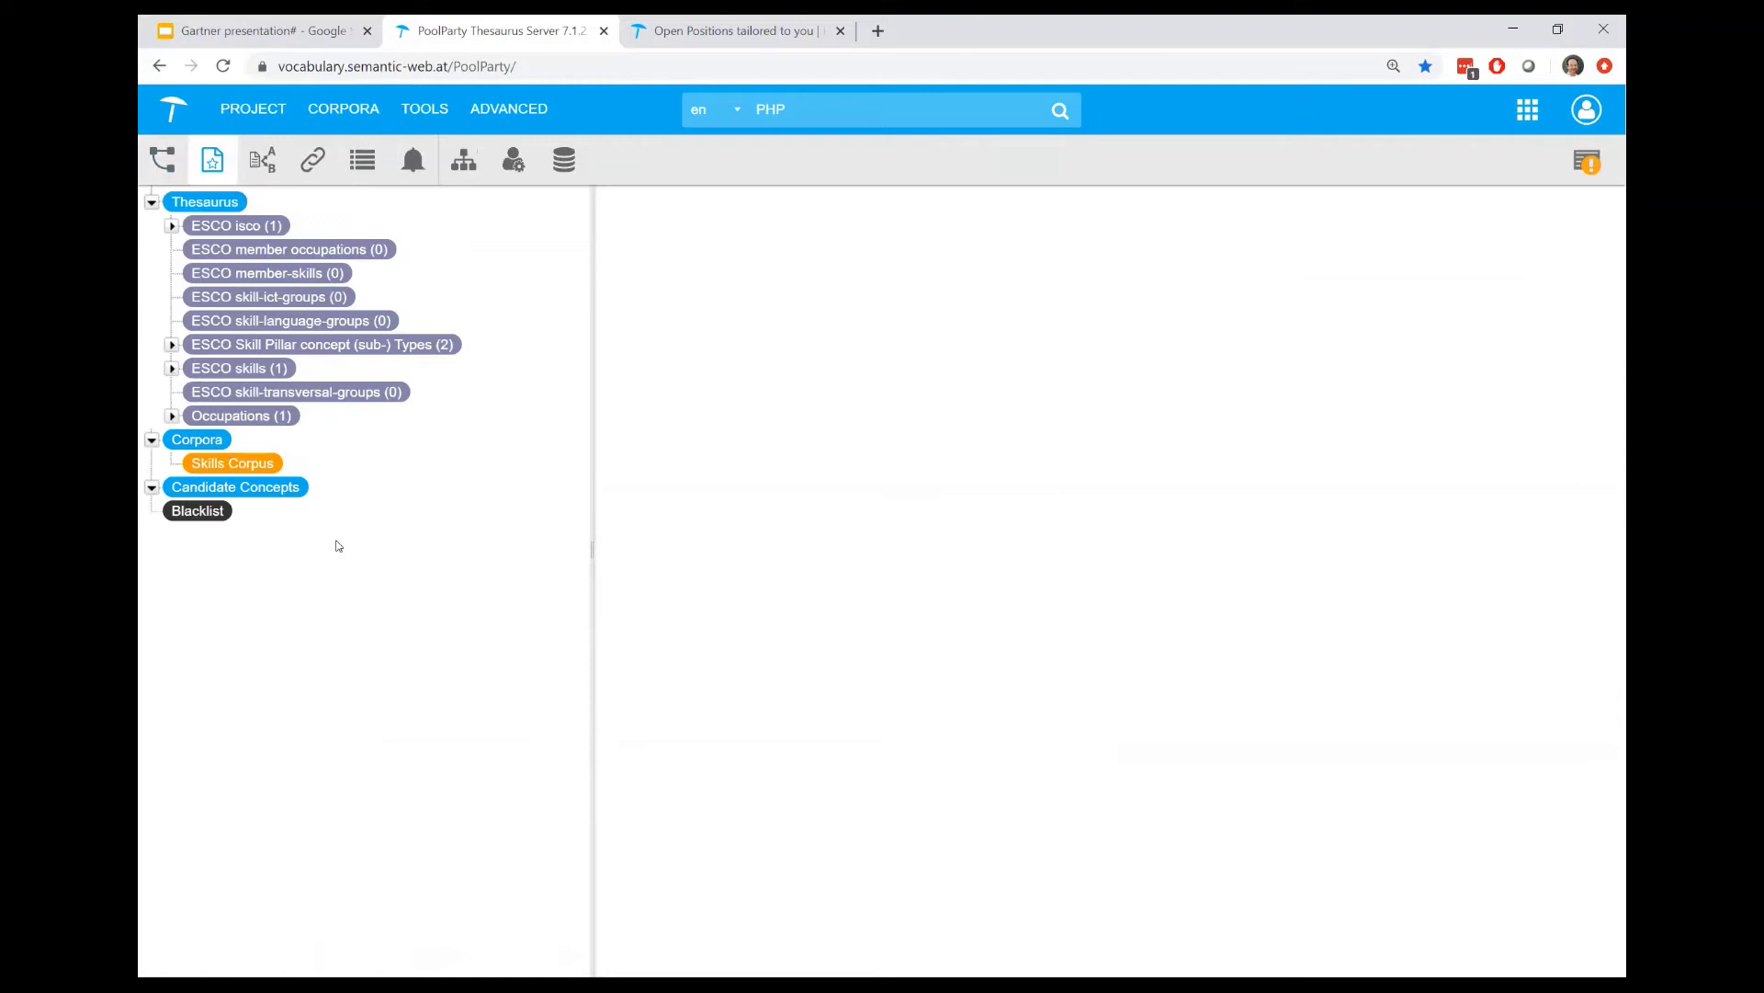
click(262, 467)
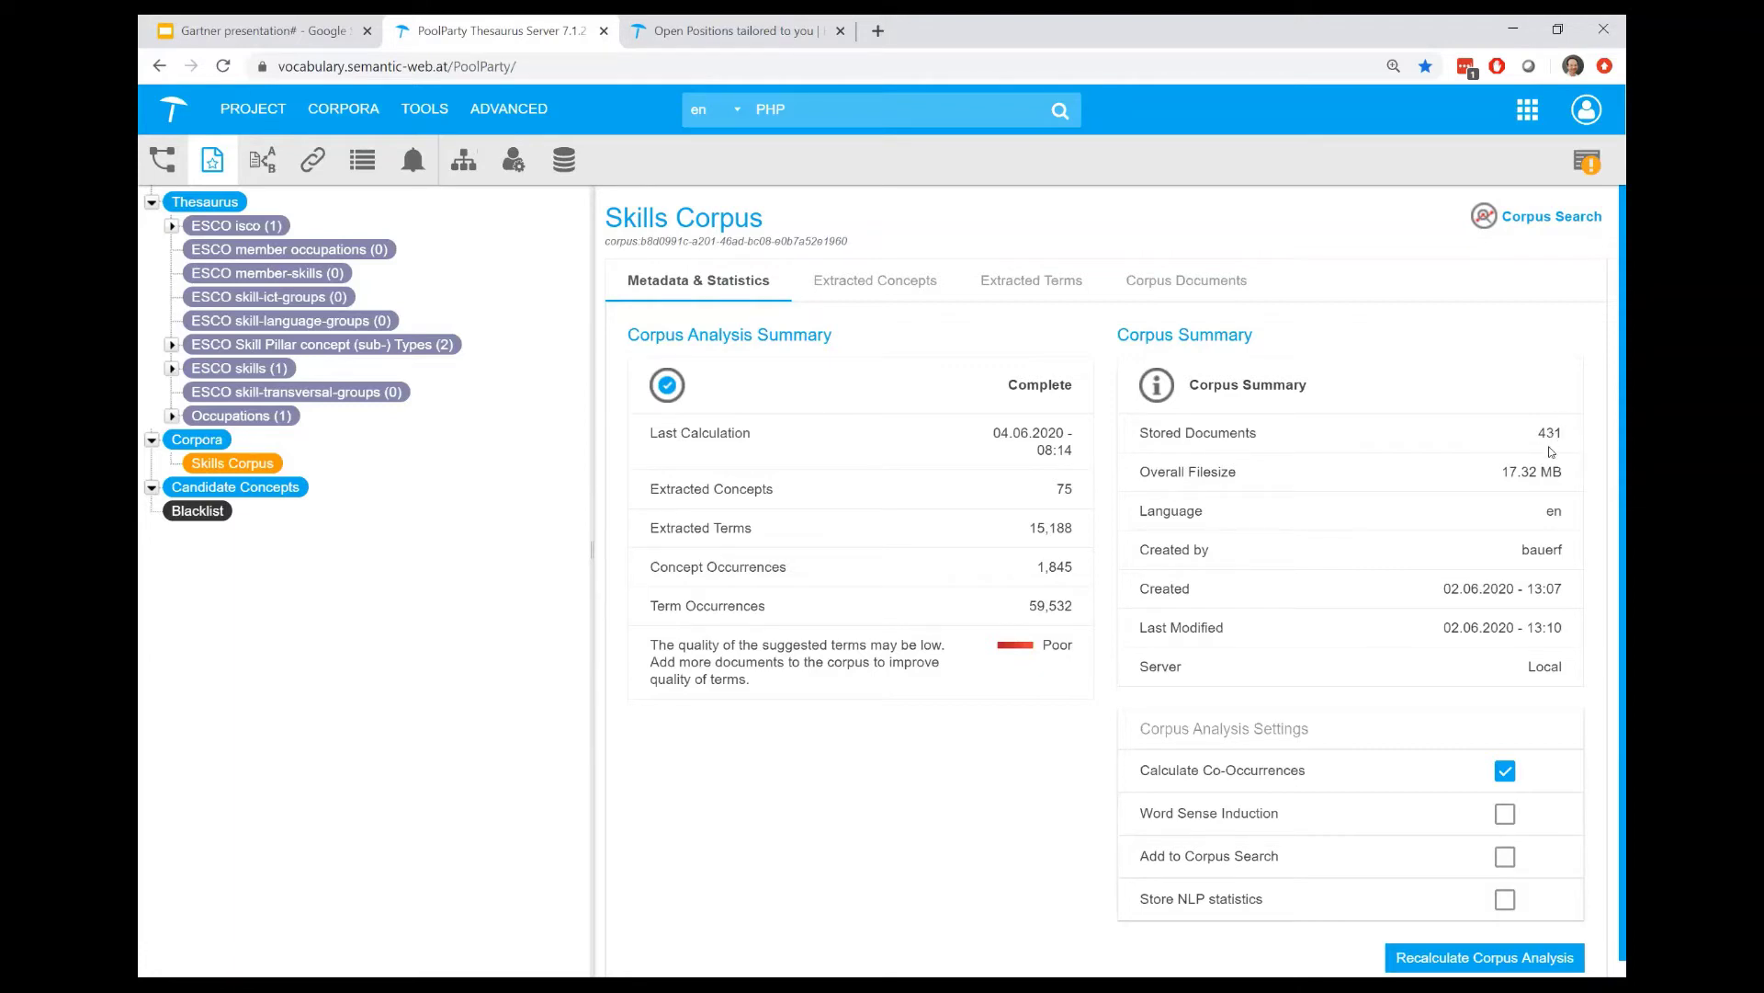
click(978, 289)
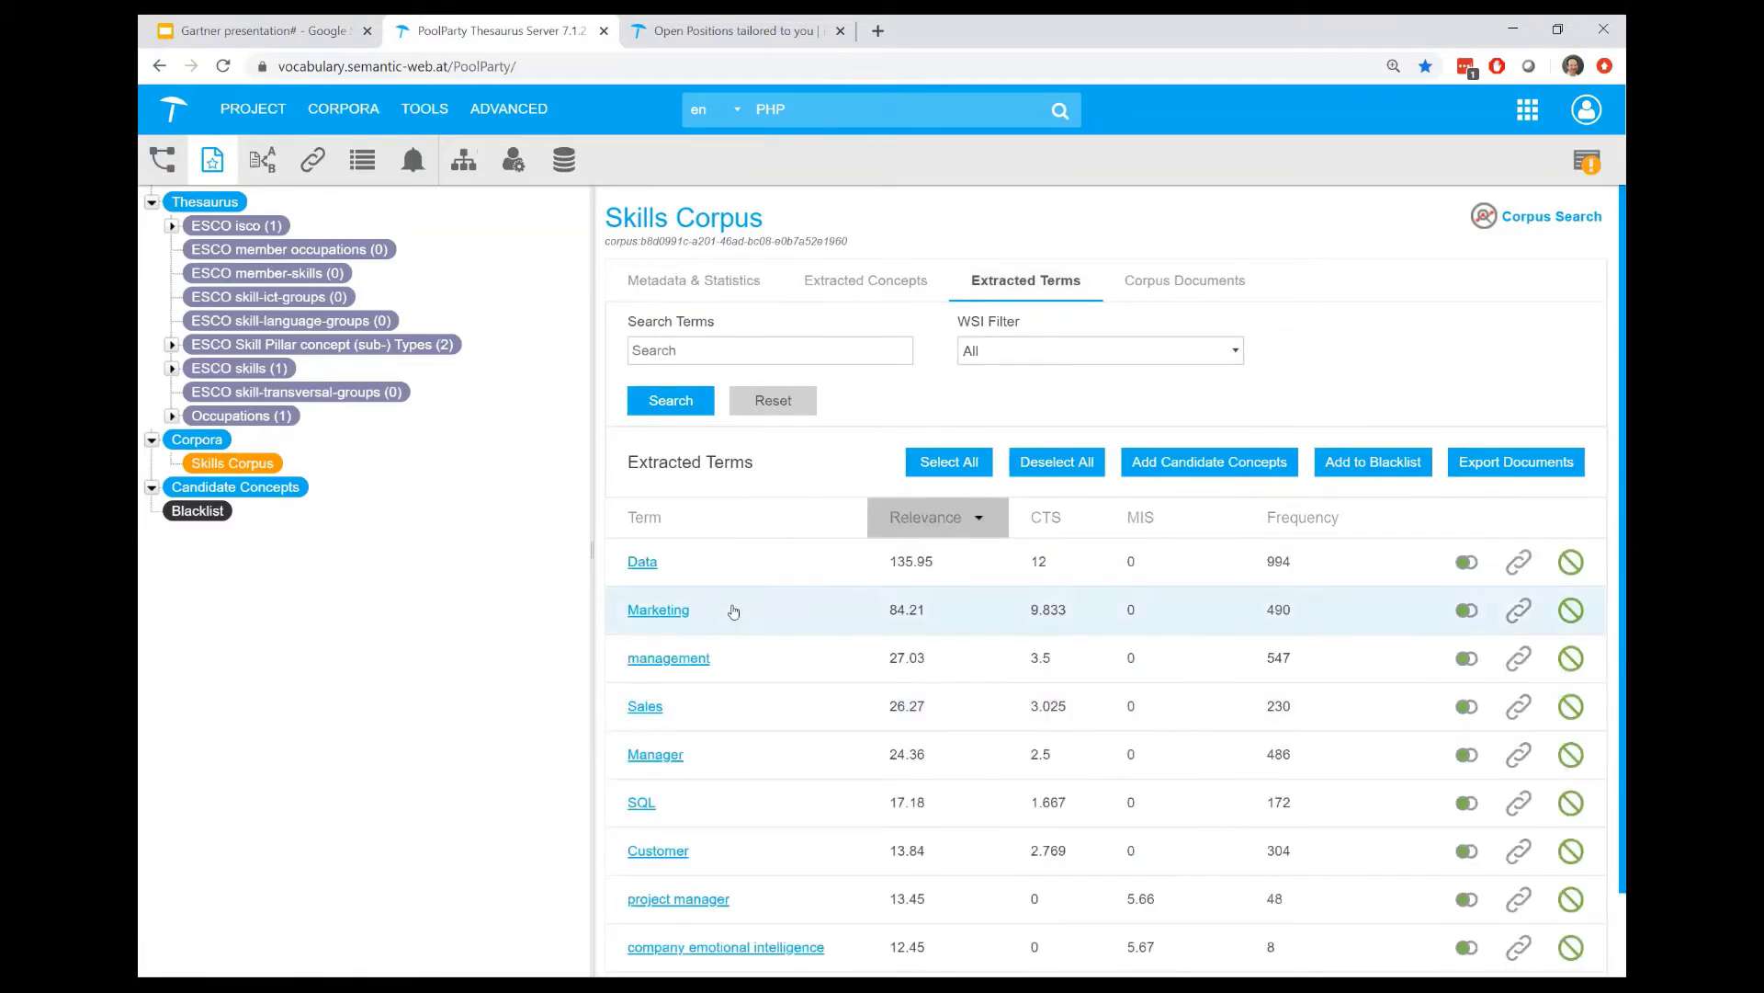
Step: Make Marketing a candidate concept with broader concept skill and alternative label Telemarketing
drag(734, 609, 236, 486)
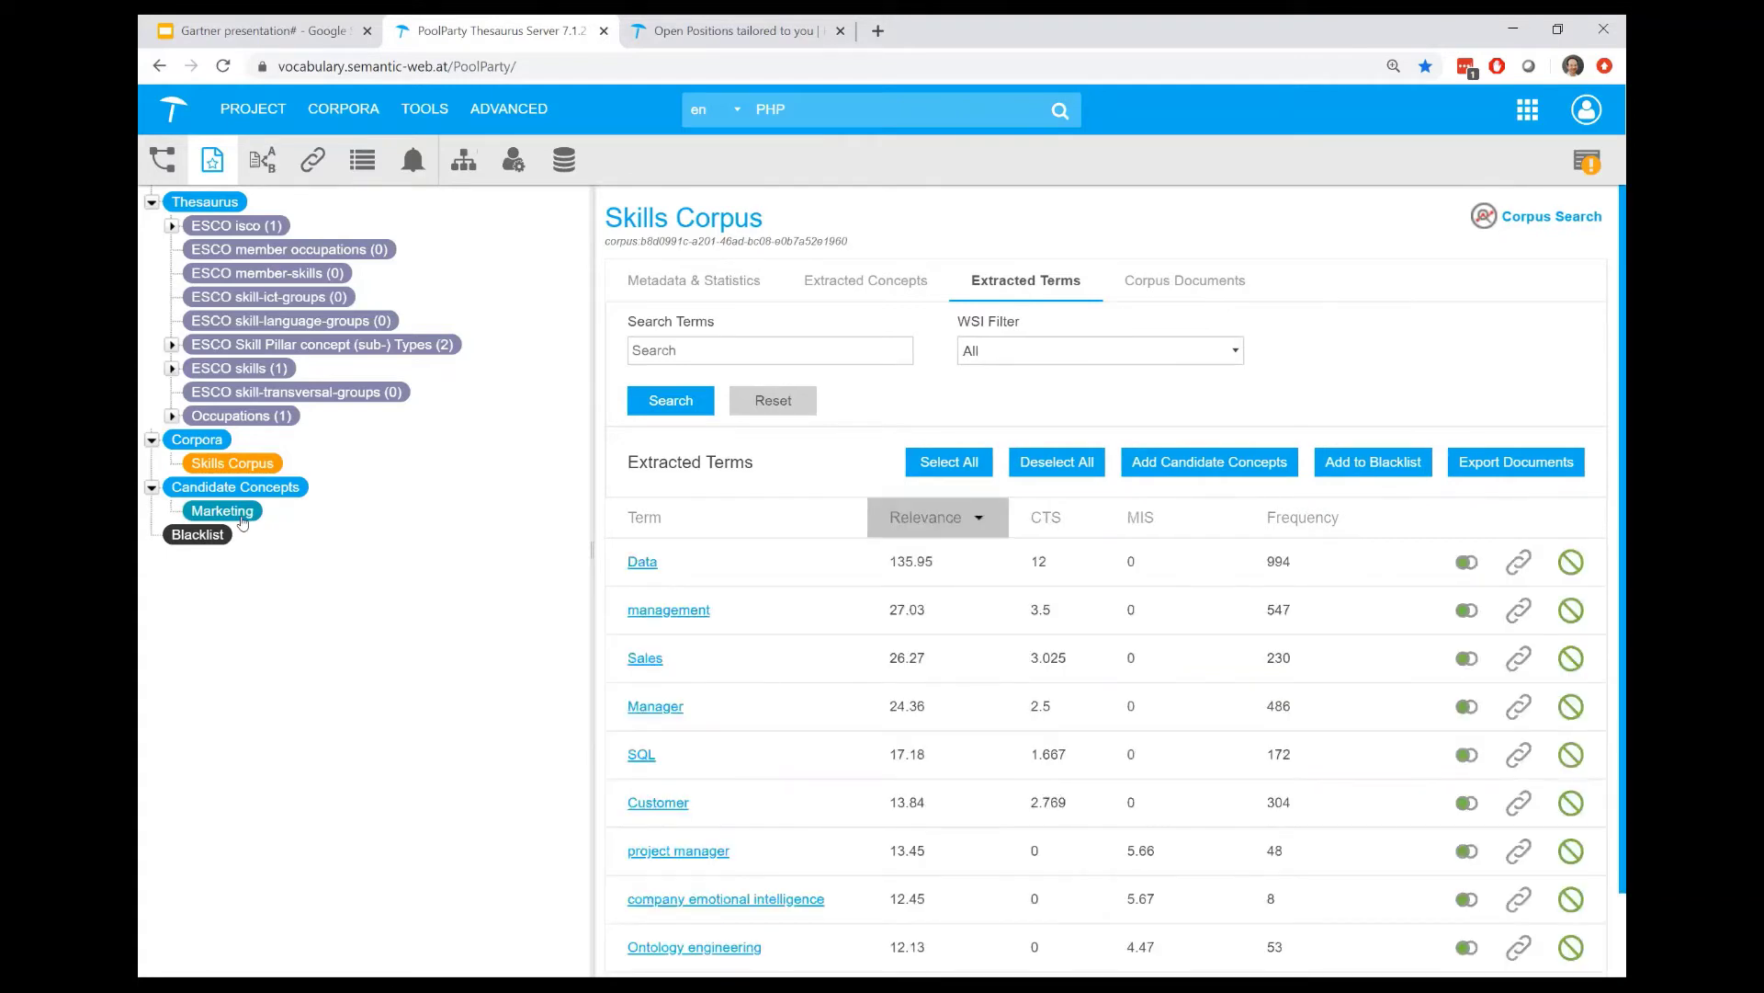
click(243, 521)
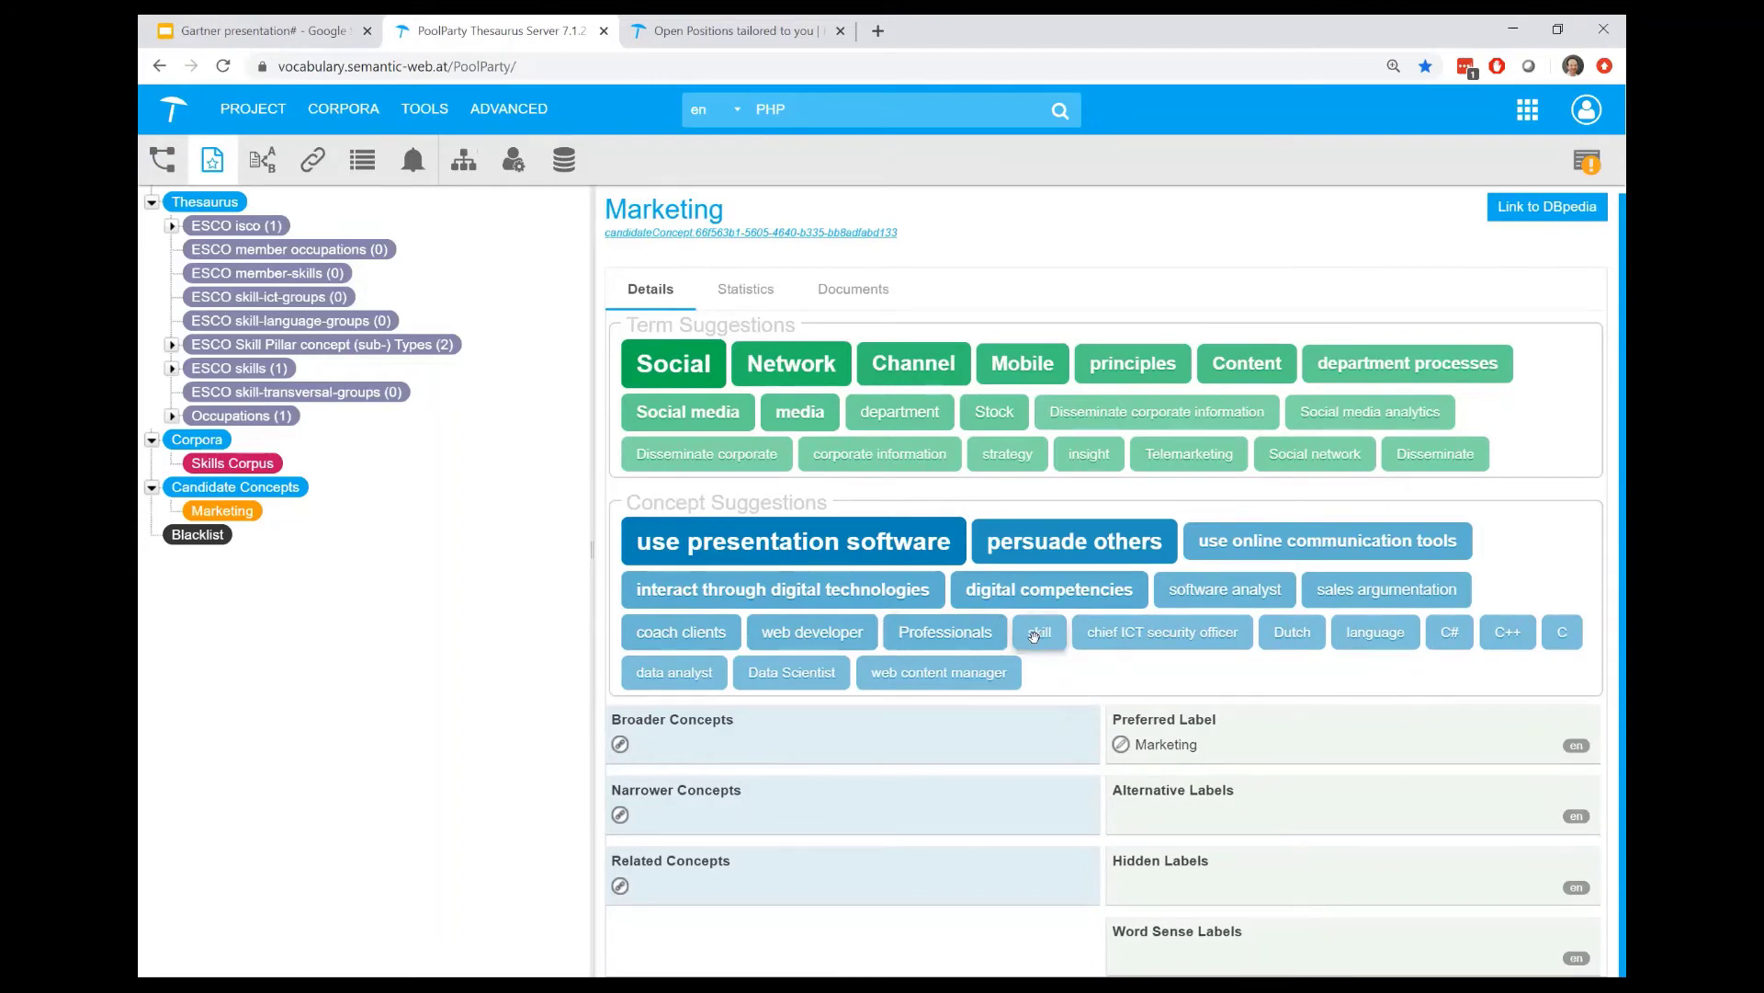
drag(1039, 635, 925, 744)
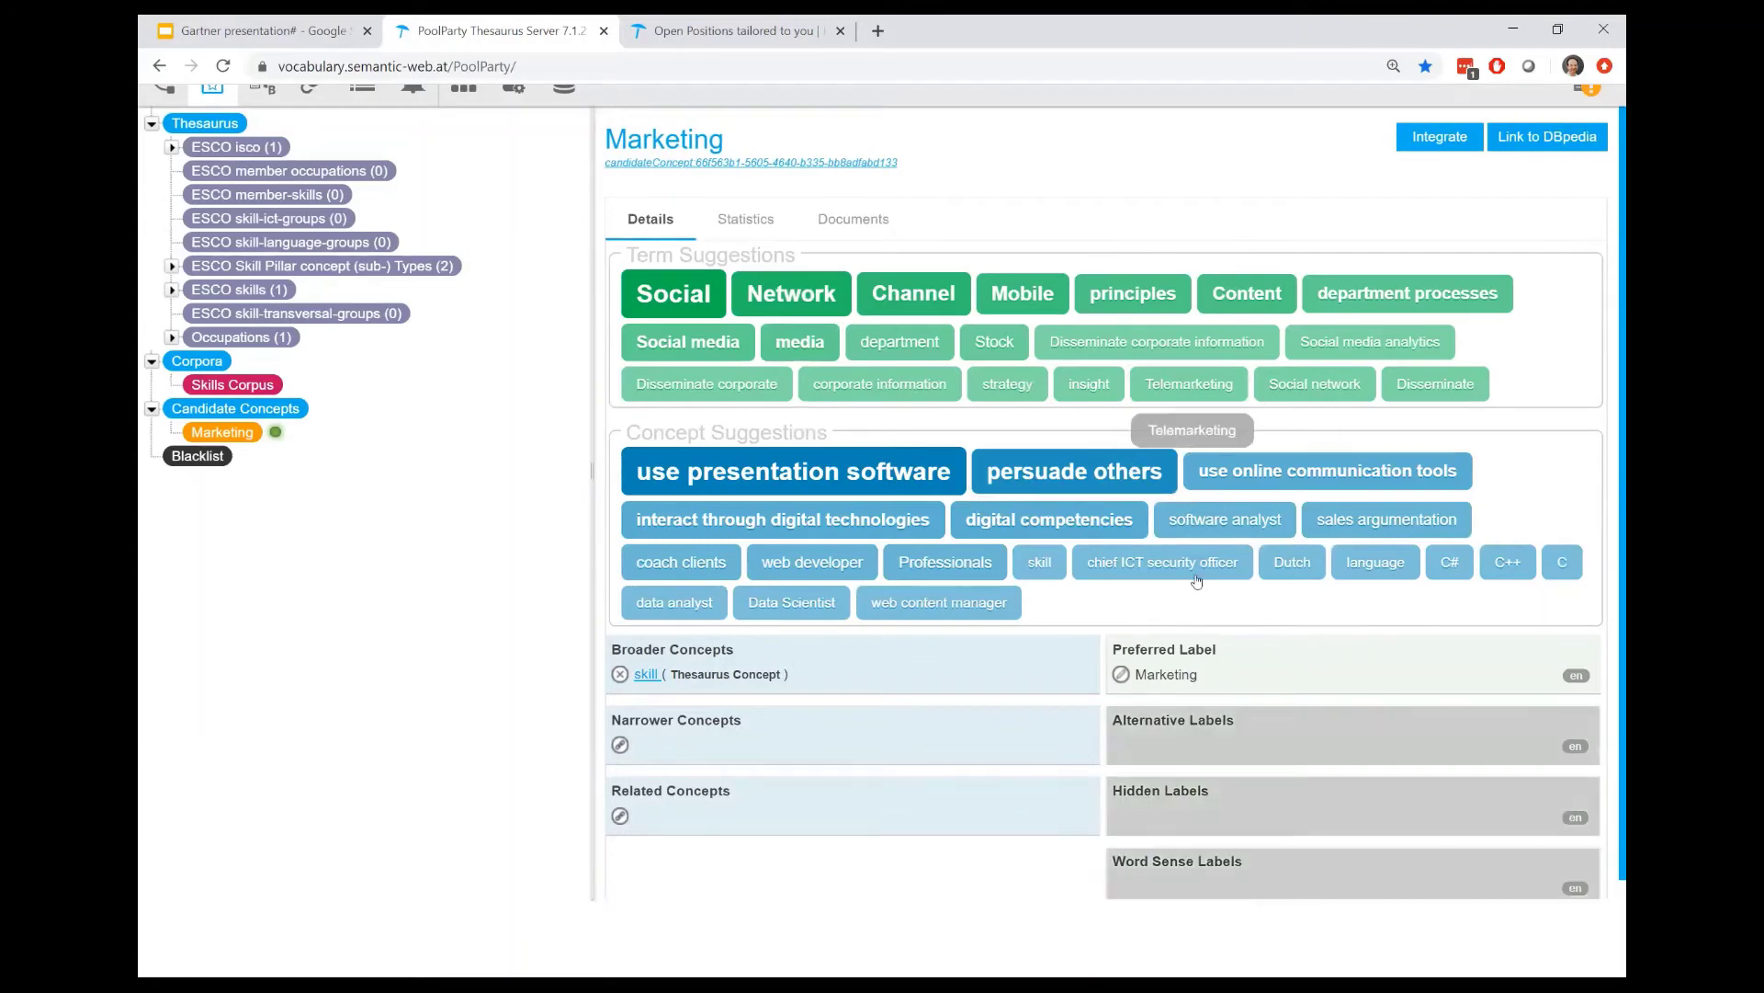
drag(1196, 580, 1313, 747)
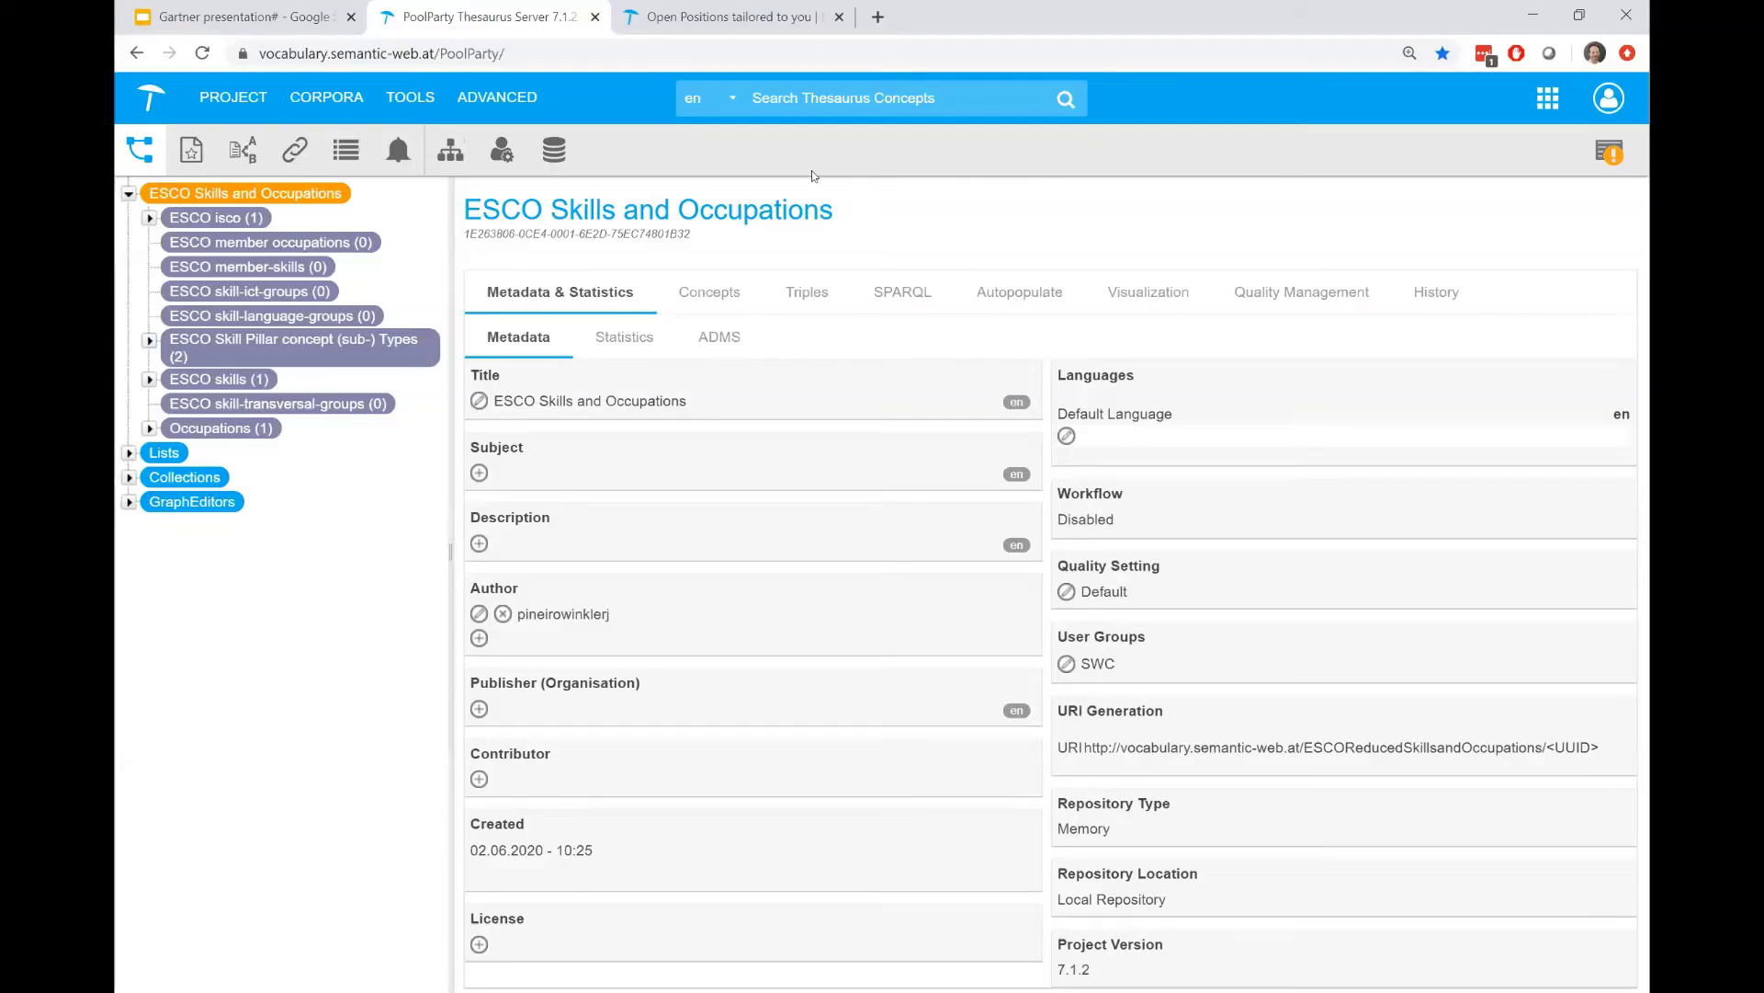
Step: Find Frontend developer via 'fronte' and display its ESCO essential and optional skills
text(fronte)
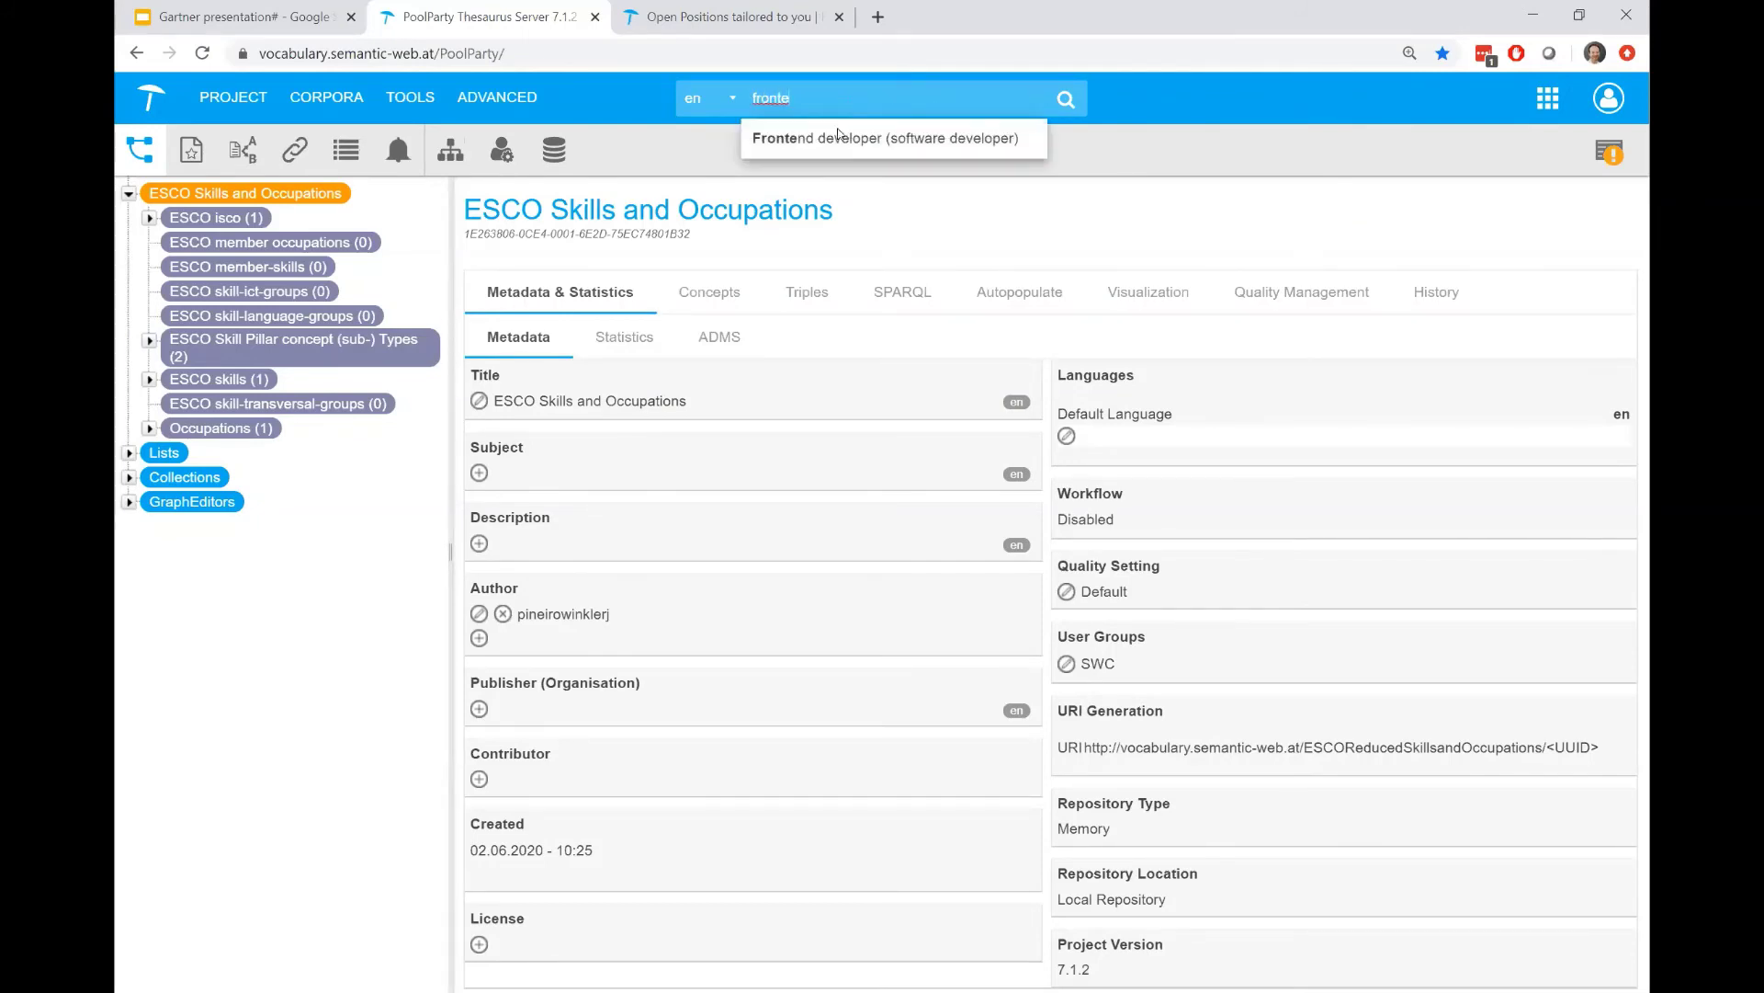
click(853, 137)
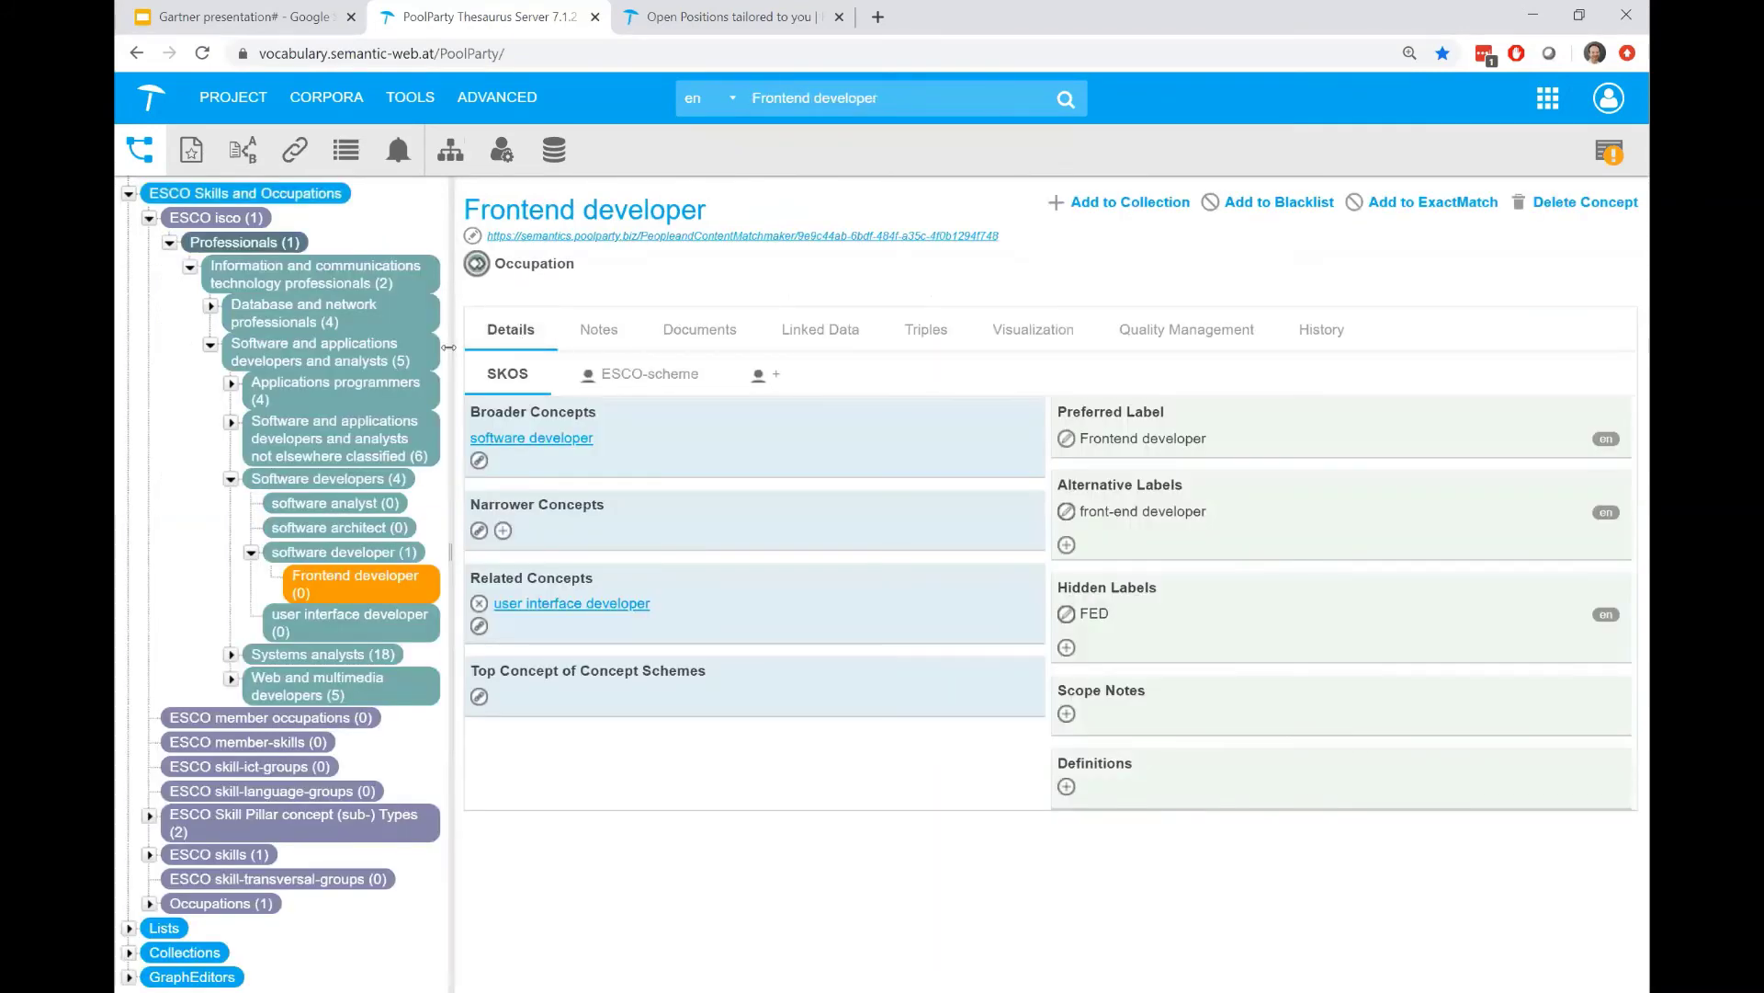
drag(450, 349, 646, 345)
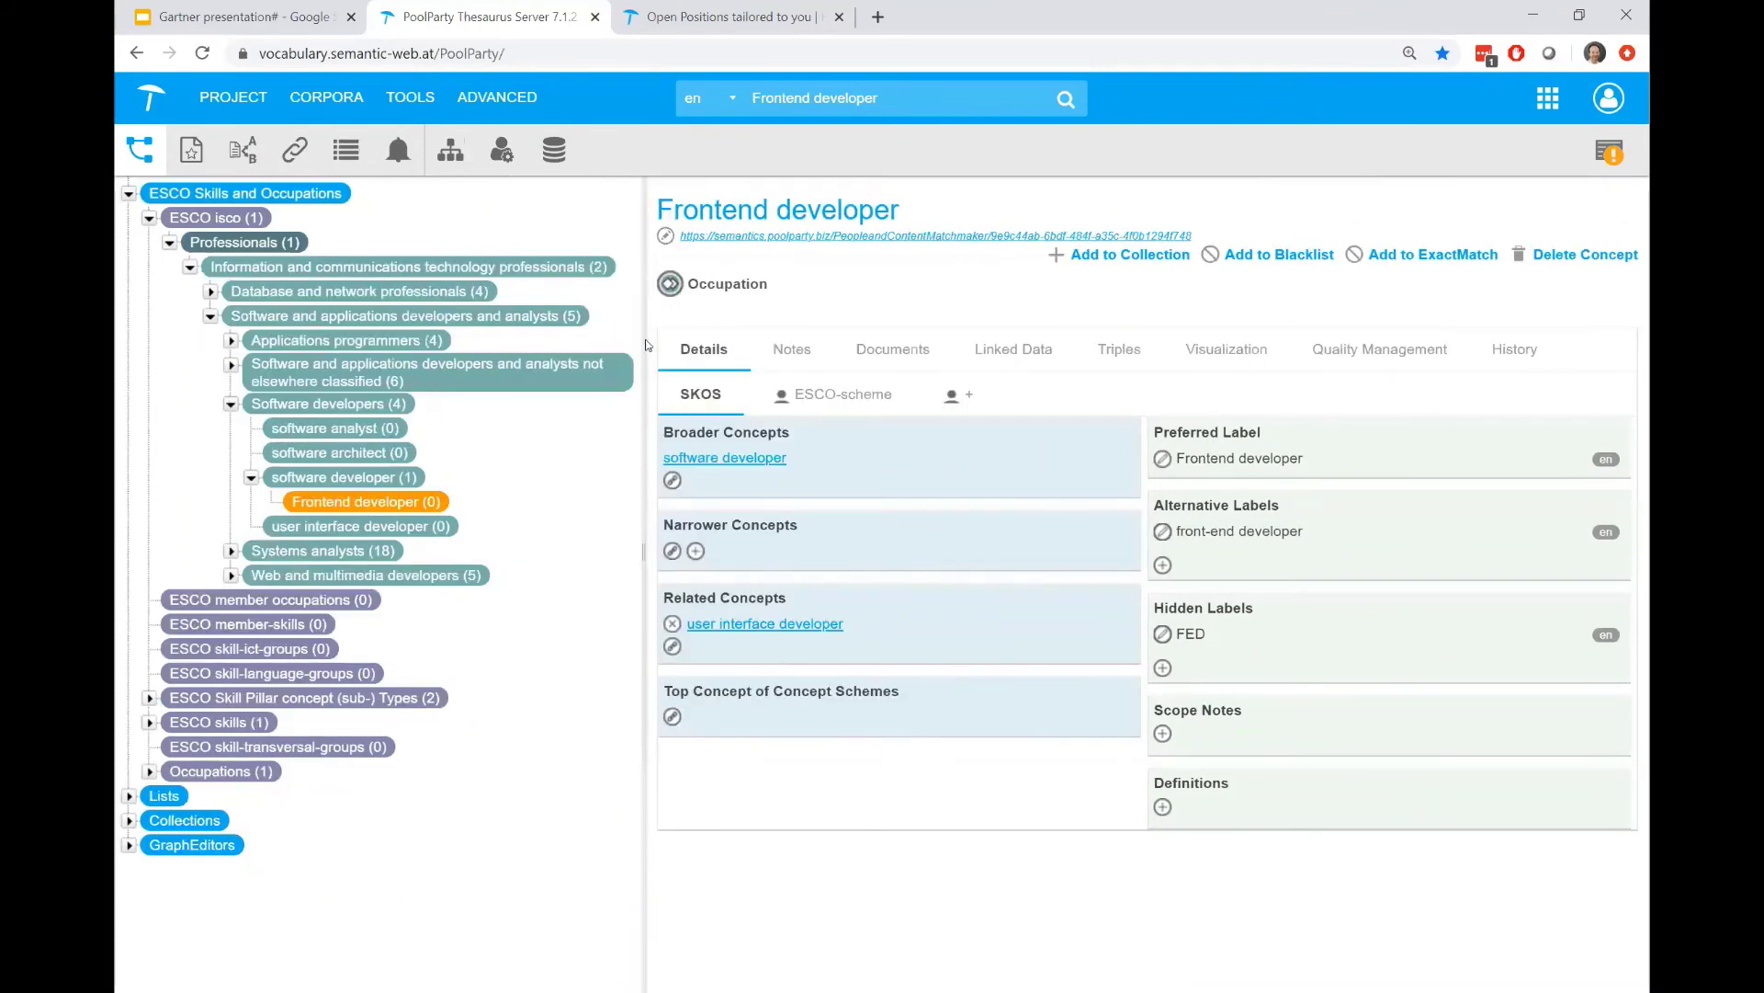
click(846, 404)
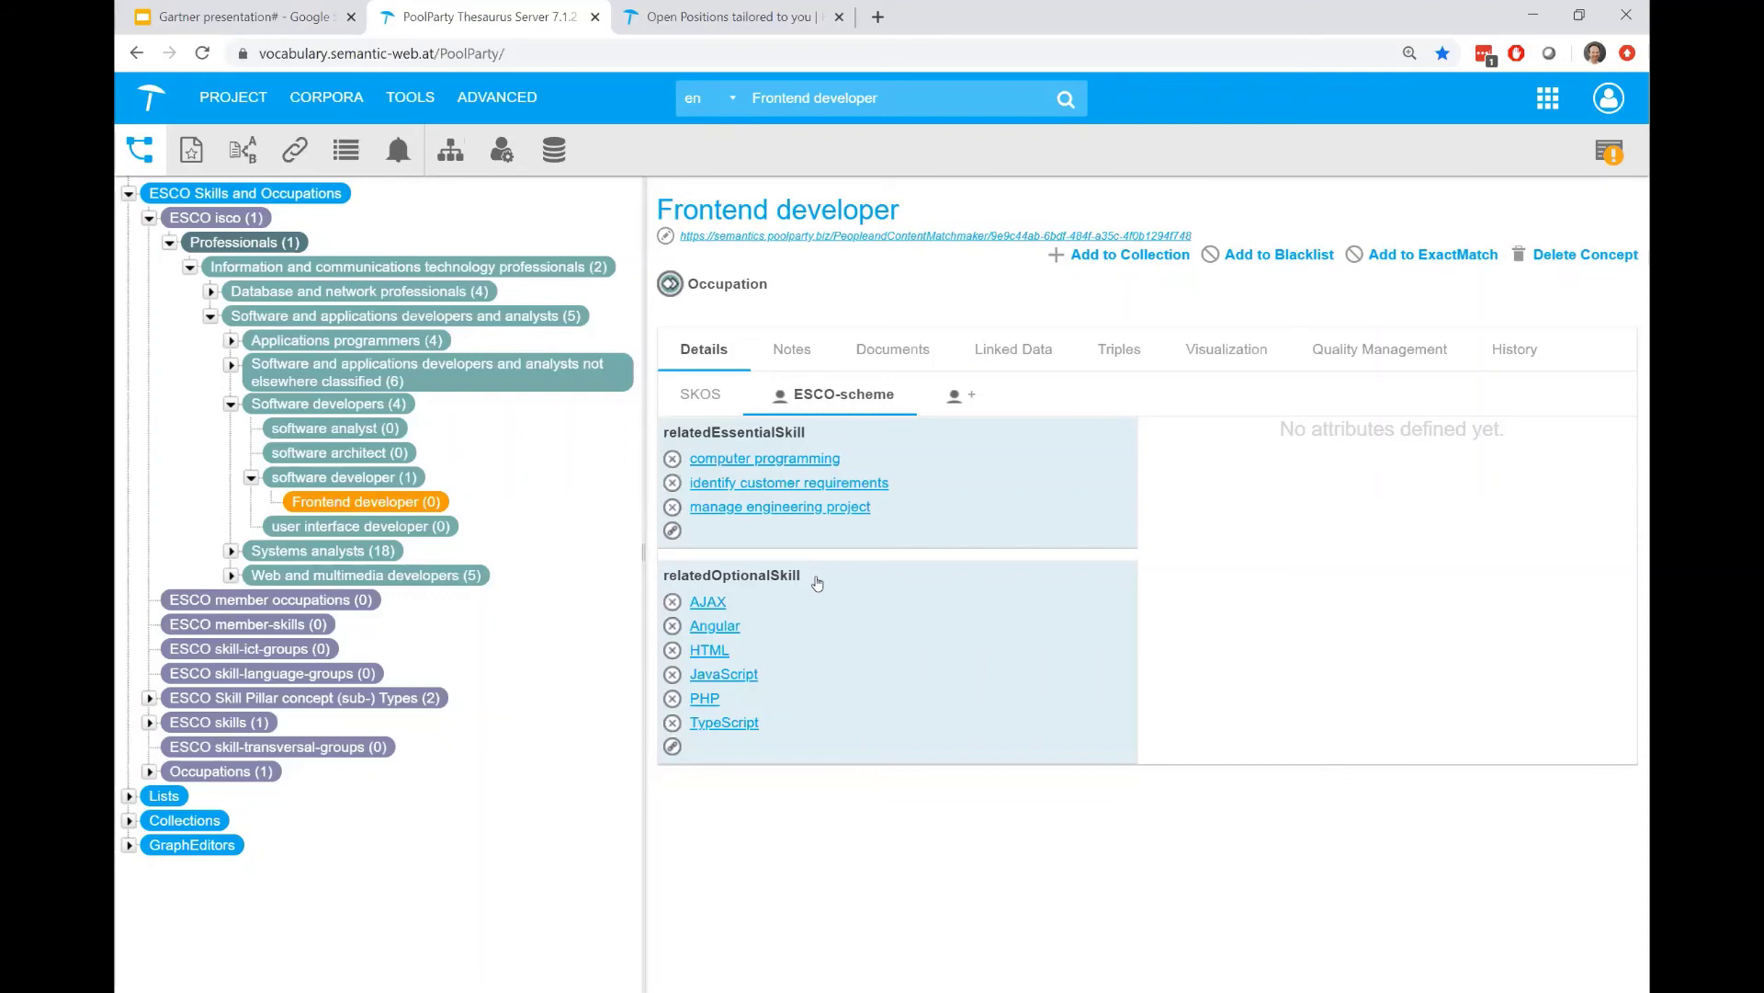
Step: View the HR Recommender's Open Positions and briefly highlight Java in the Data Engineer keywords
click(726, 17)
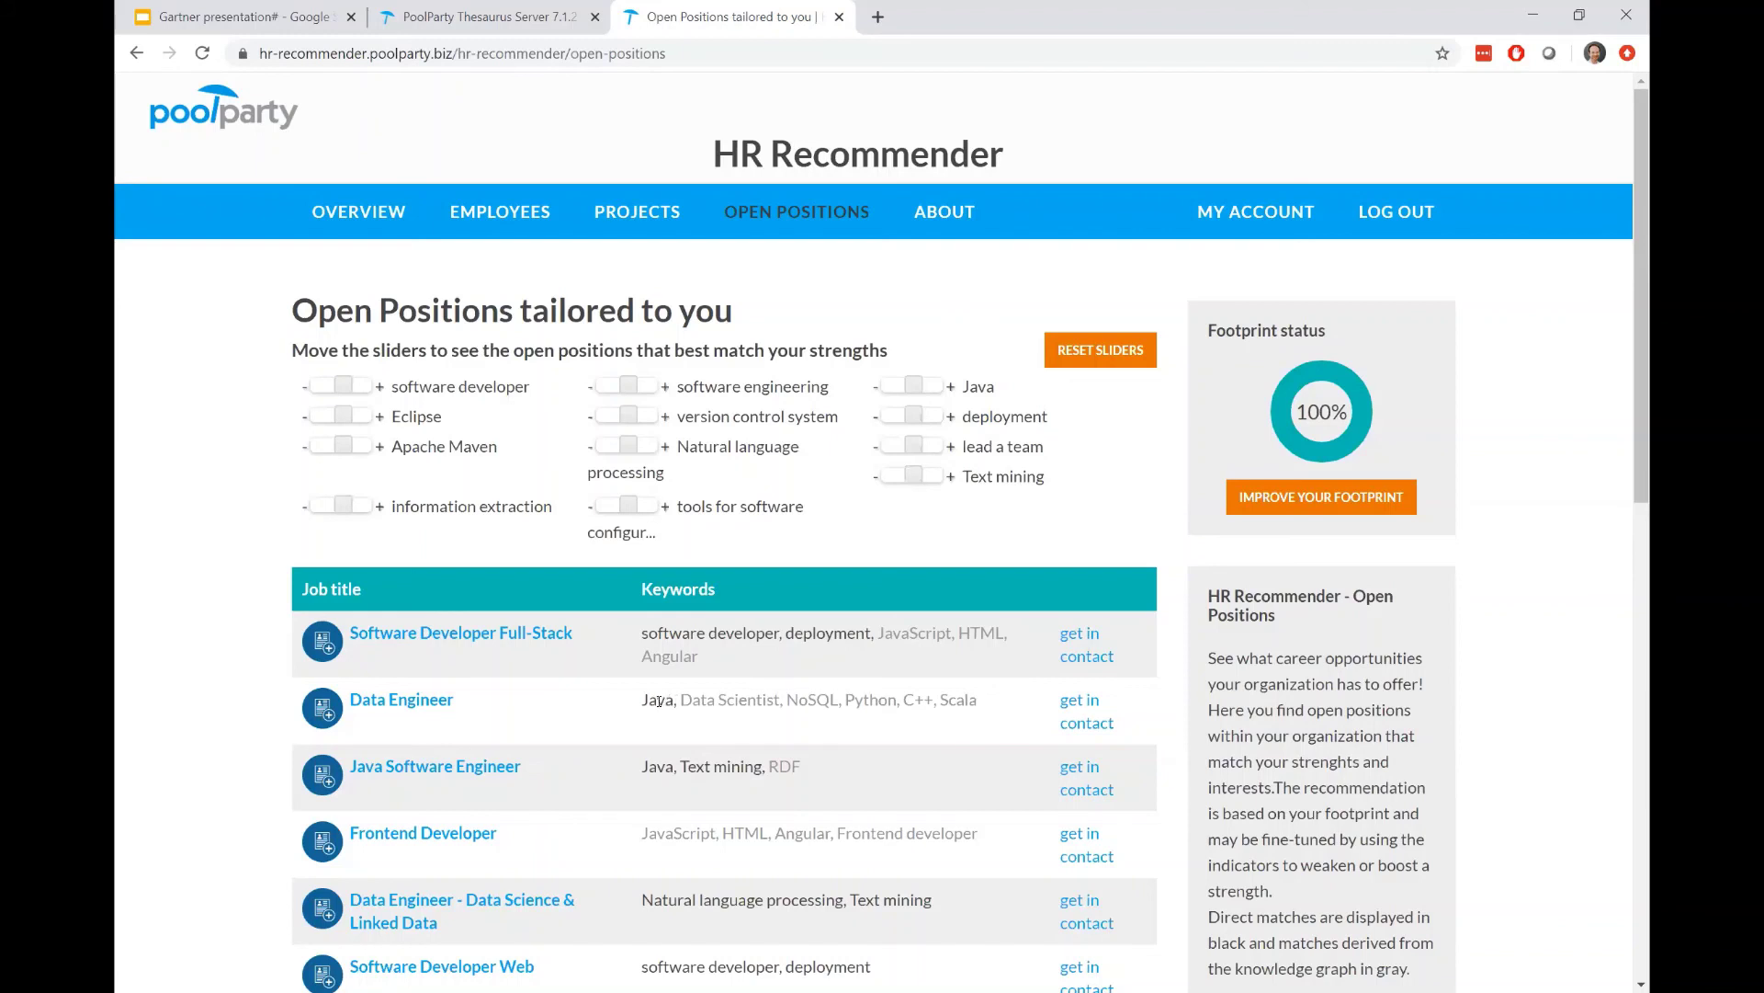
double_click(659, 701)
click(683, 702)
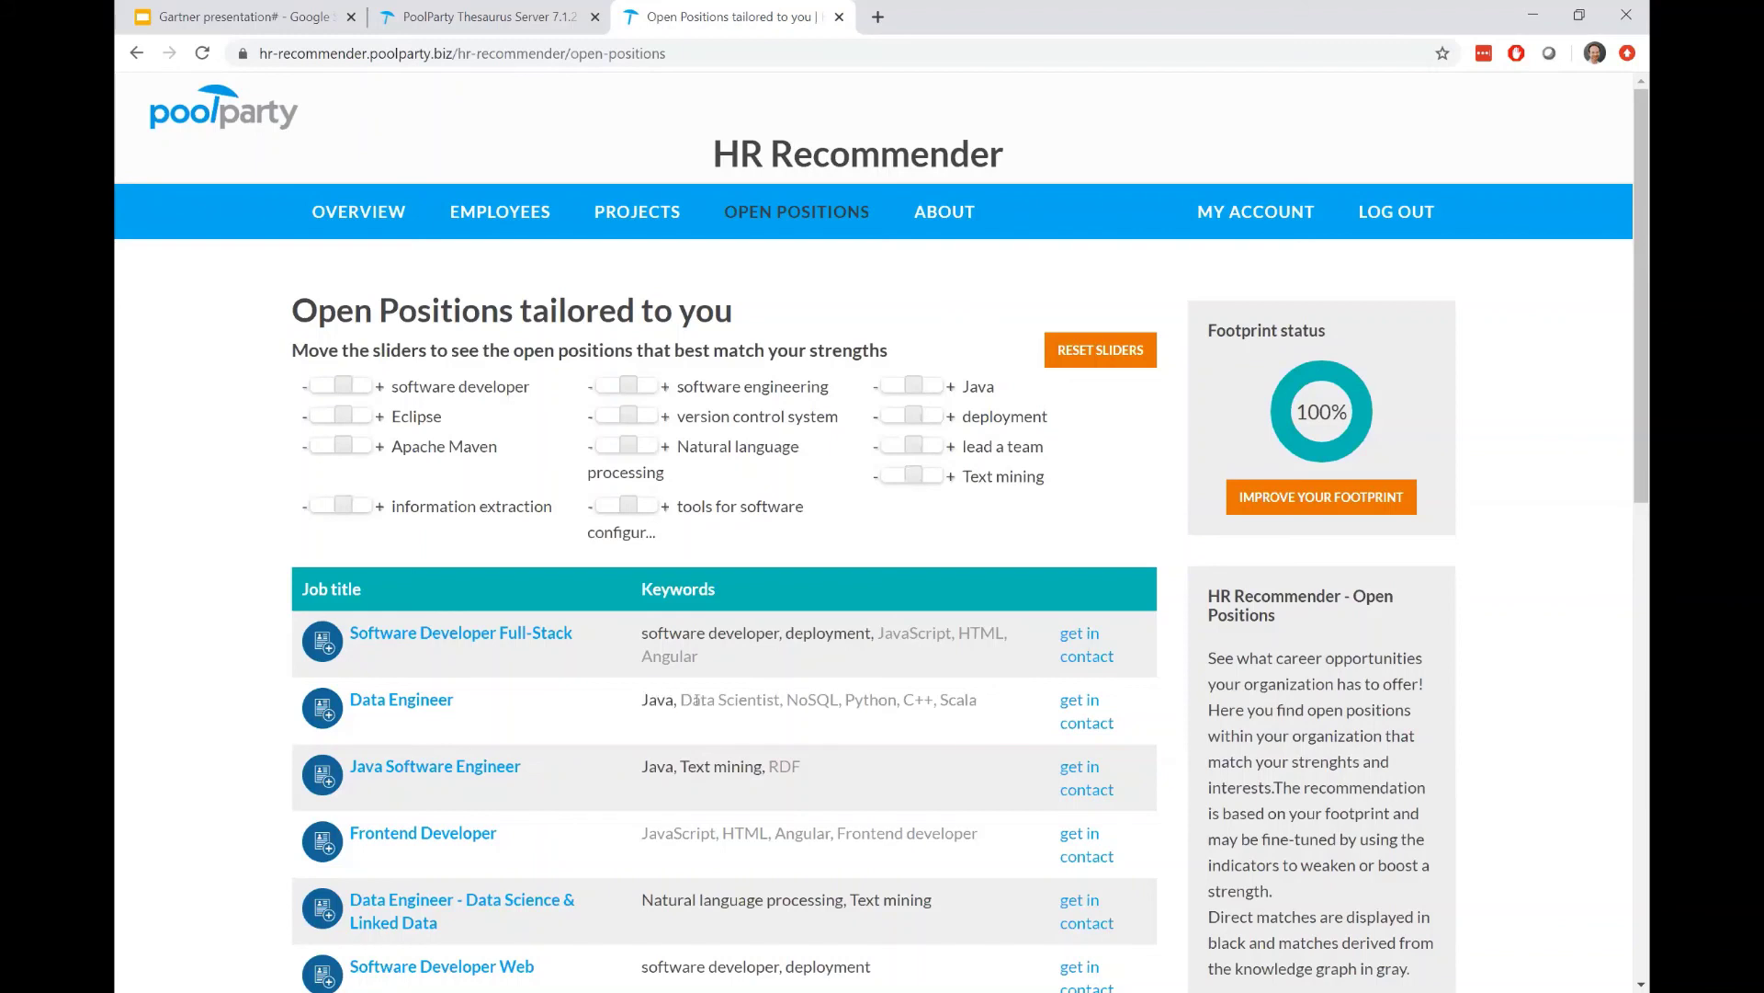